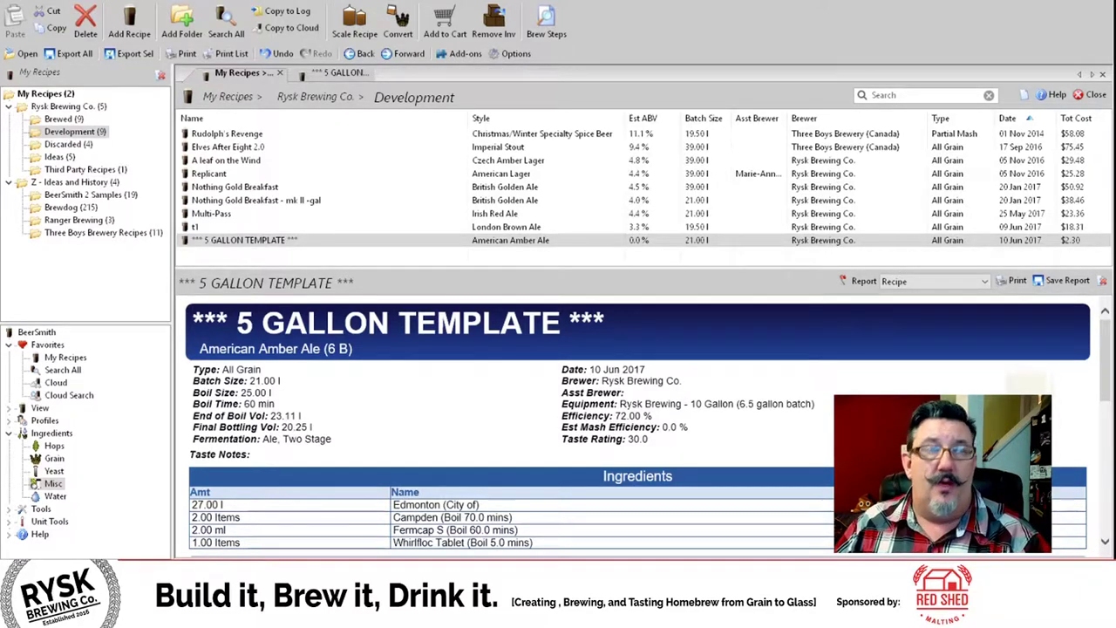
# Save a copy of the *** 5 GALLON TEMPLATE *** recipe as "Brown Ale from a Red Shed" and open the copy
pyautogui.click(244, 240)
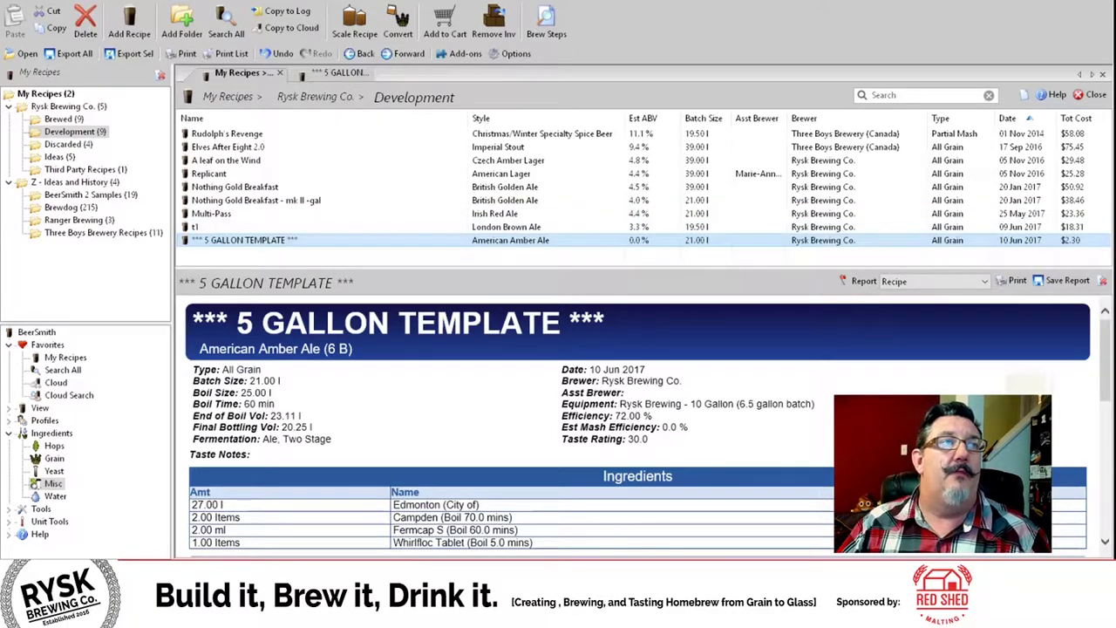
pyautogui.doubleClick(246, 240)
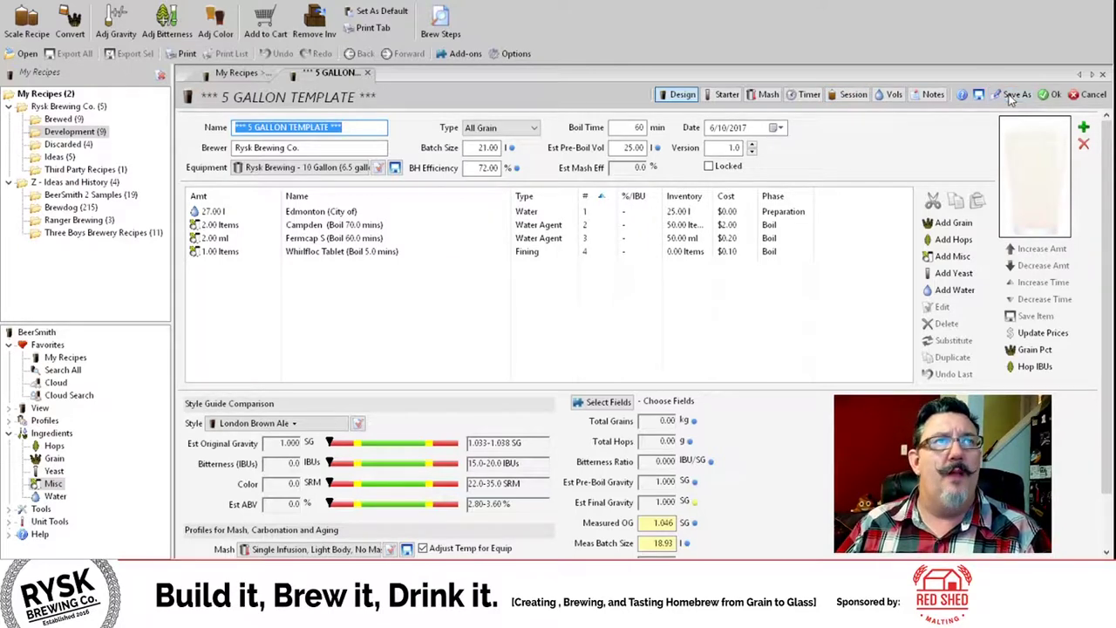
pyautogui.click(390, 281)
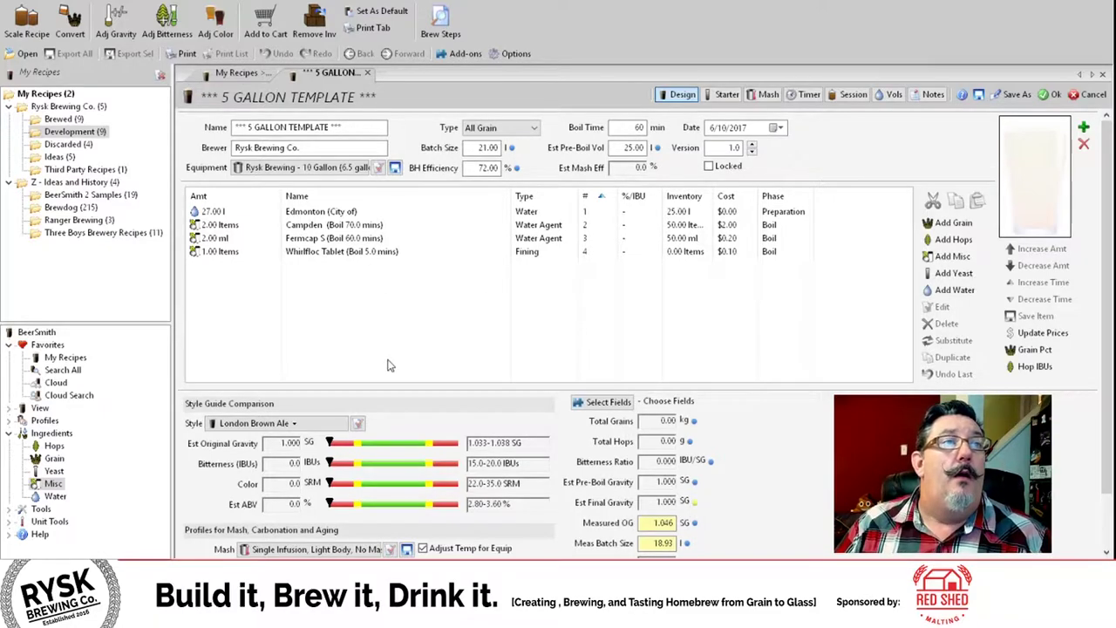
pyautogui.press('Return')
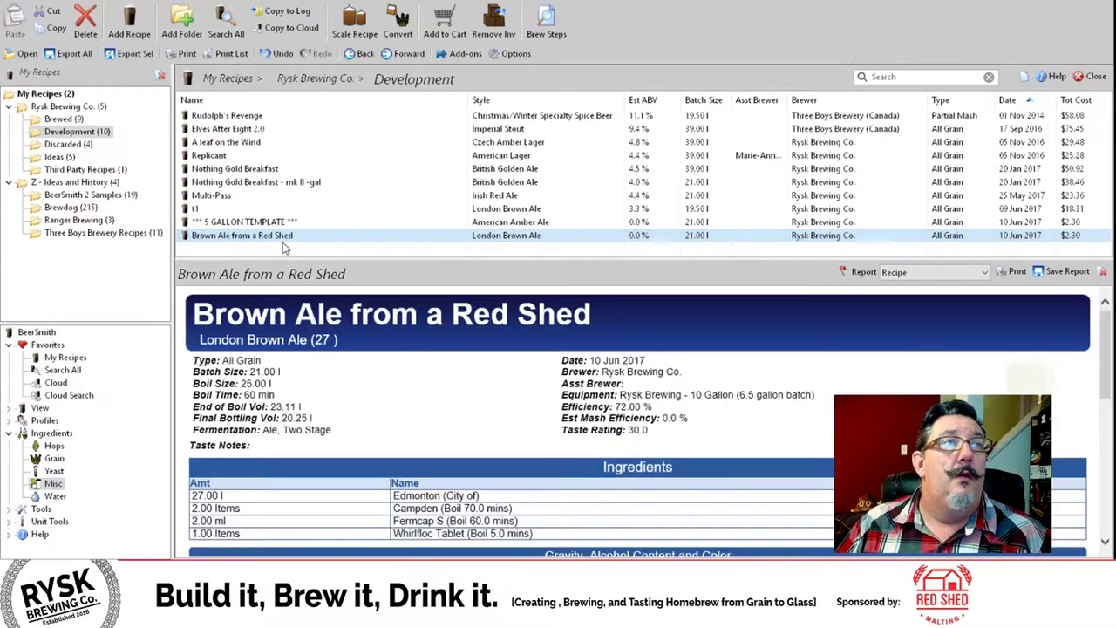
pyautogui.doubleClick(274, 237)
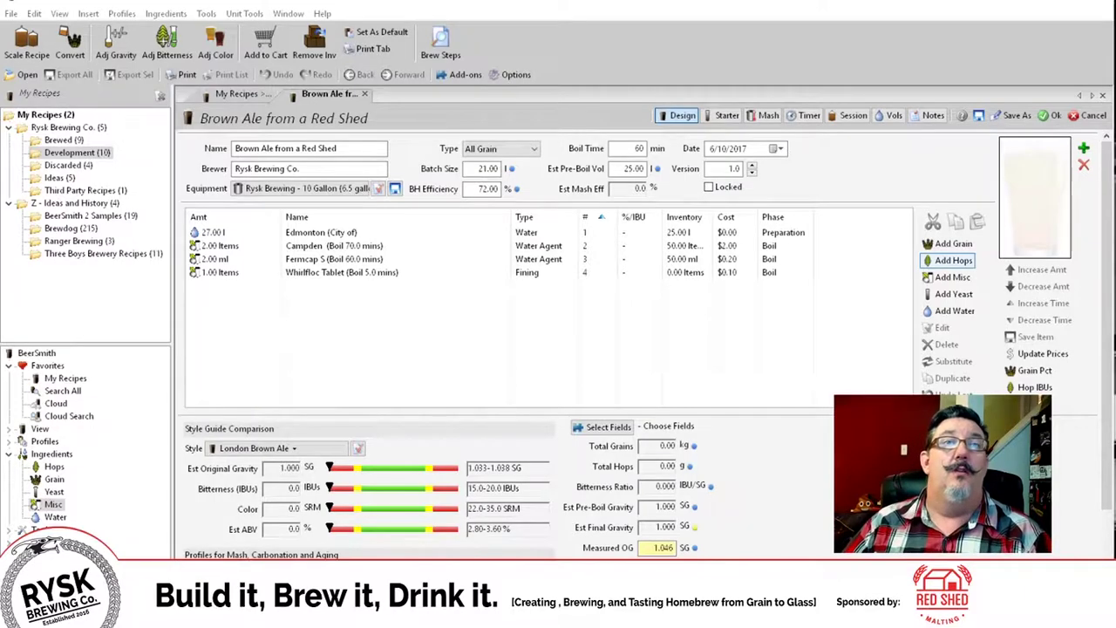
# Add 2.0 kg of the Alberta 2-Row Bentley grain to the brown ale recipe
pyautogui.click(953, 243)
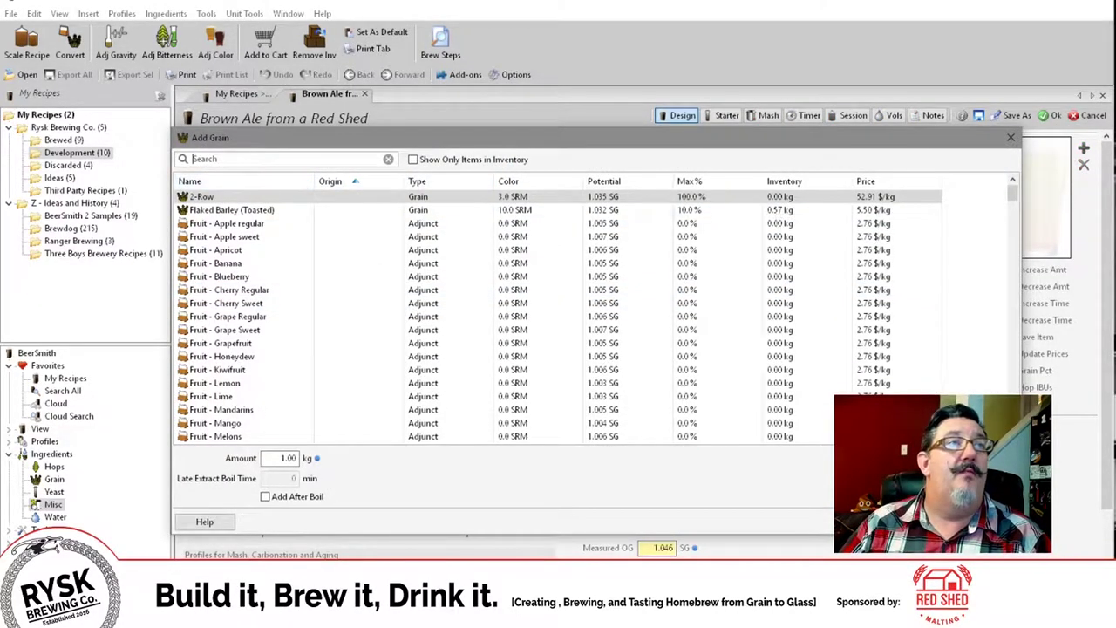
pyautogui.click(188, 158)
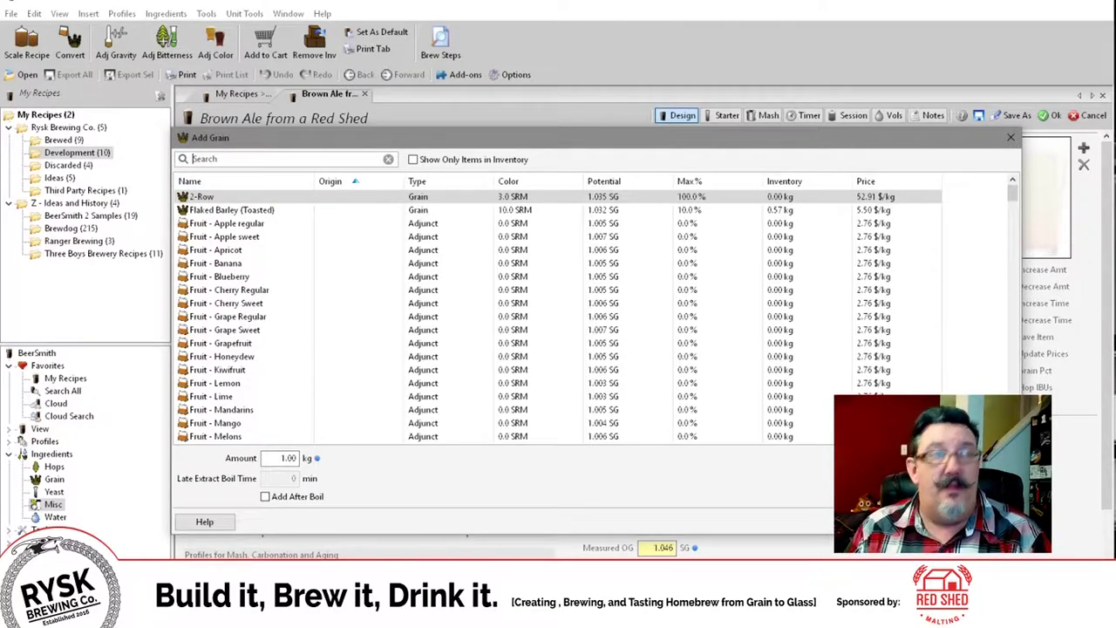
pyautogui.write('2-Row')
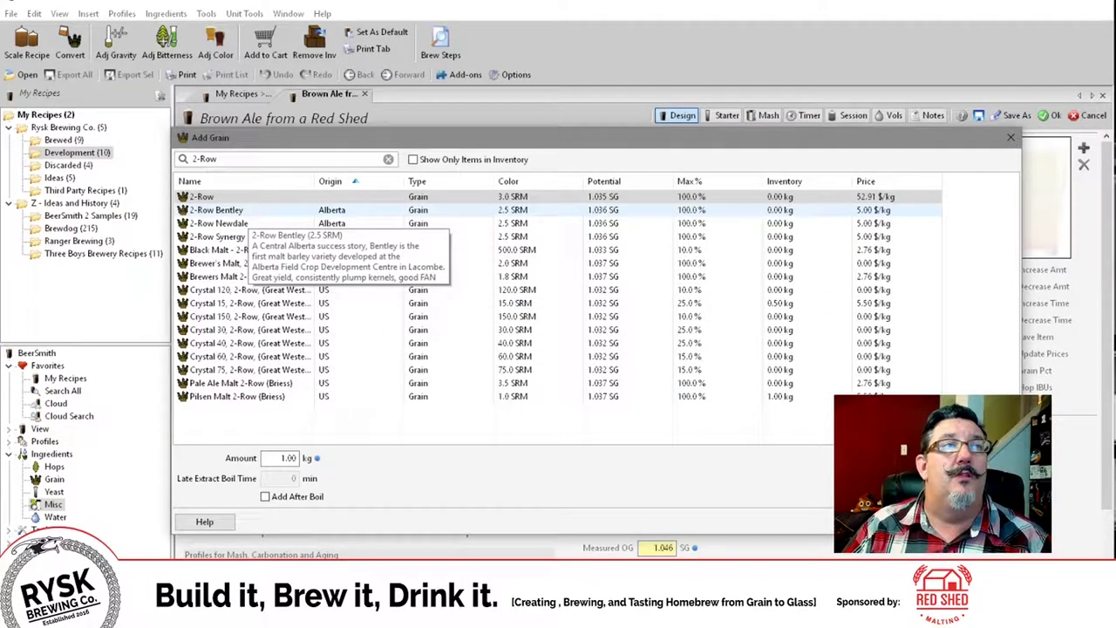
pyautogui.click(249, 210)
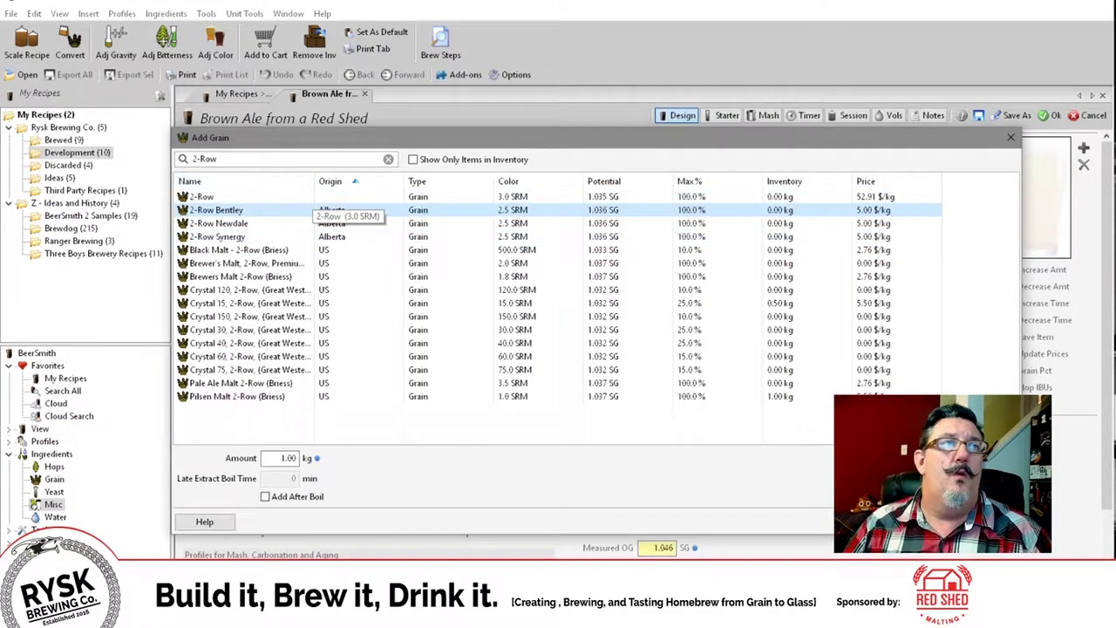
pyautogui.moveTo(244, 214)
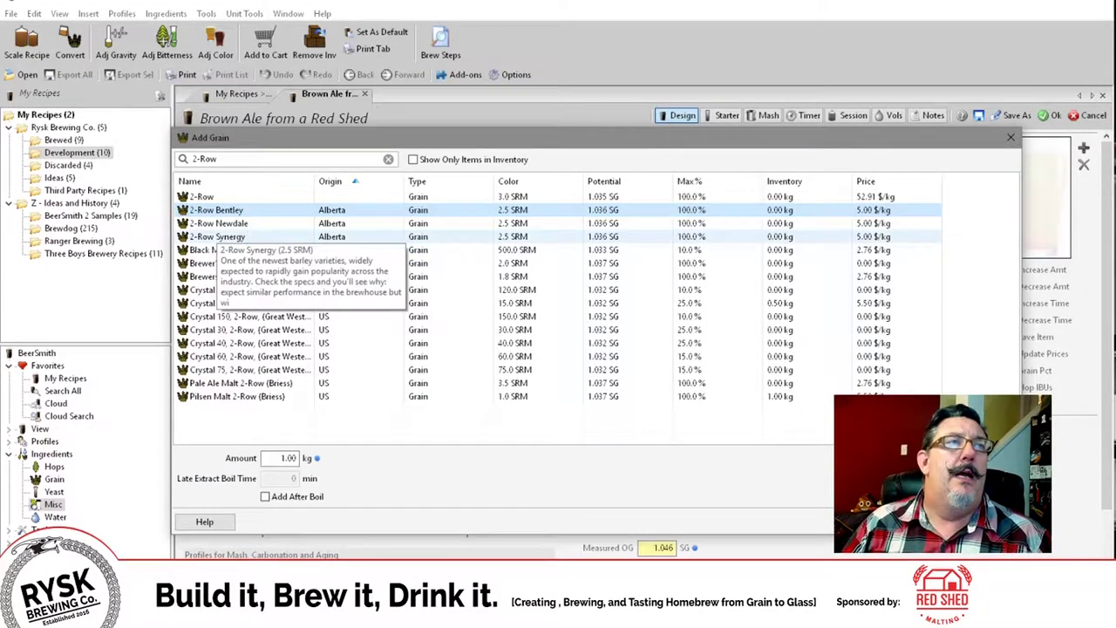
pyautogui.click(288, 458)
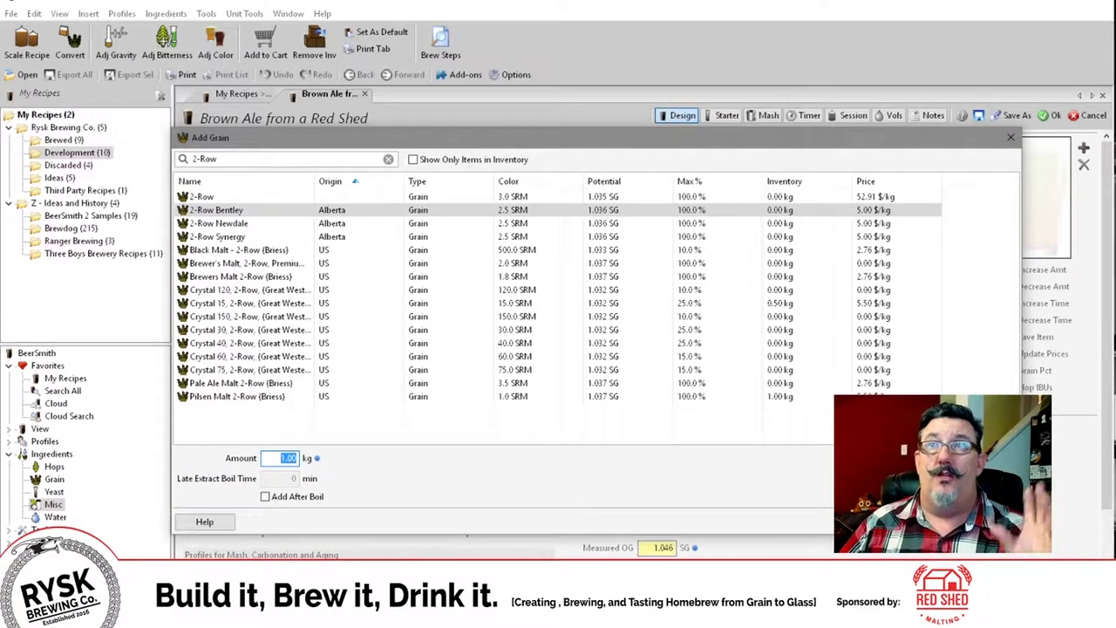
pyautogui.write('20')
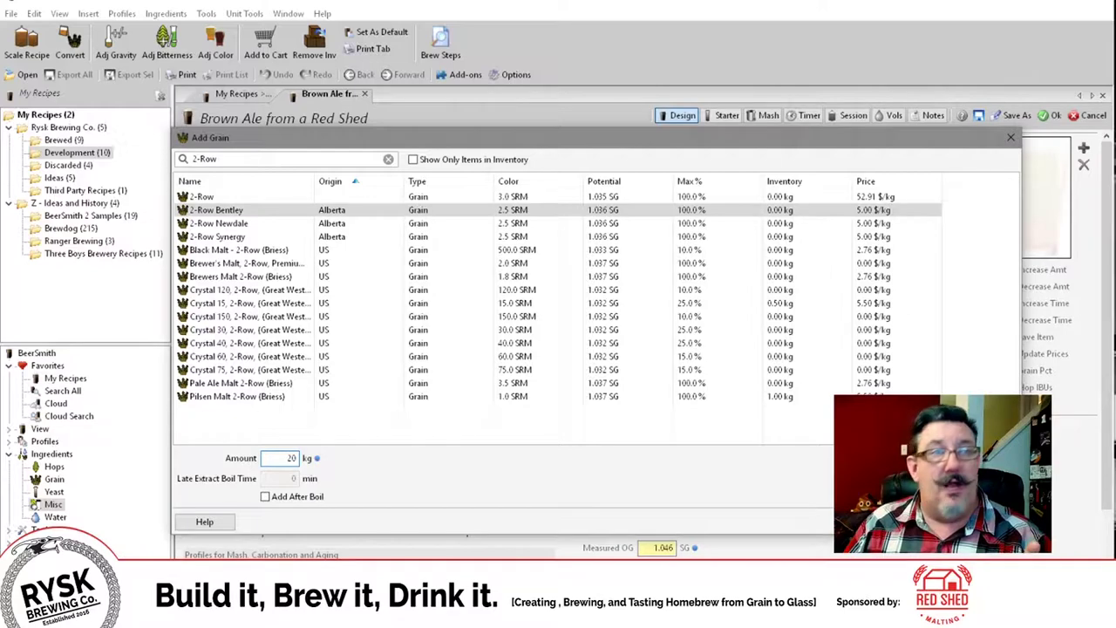
pyautogui.press('BackSpace')
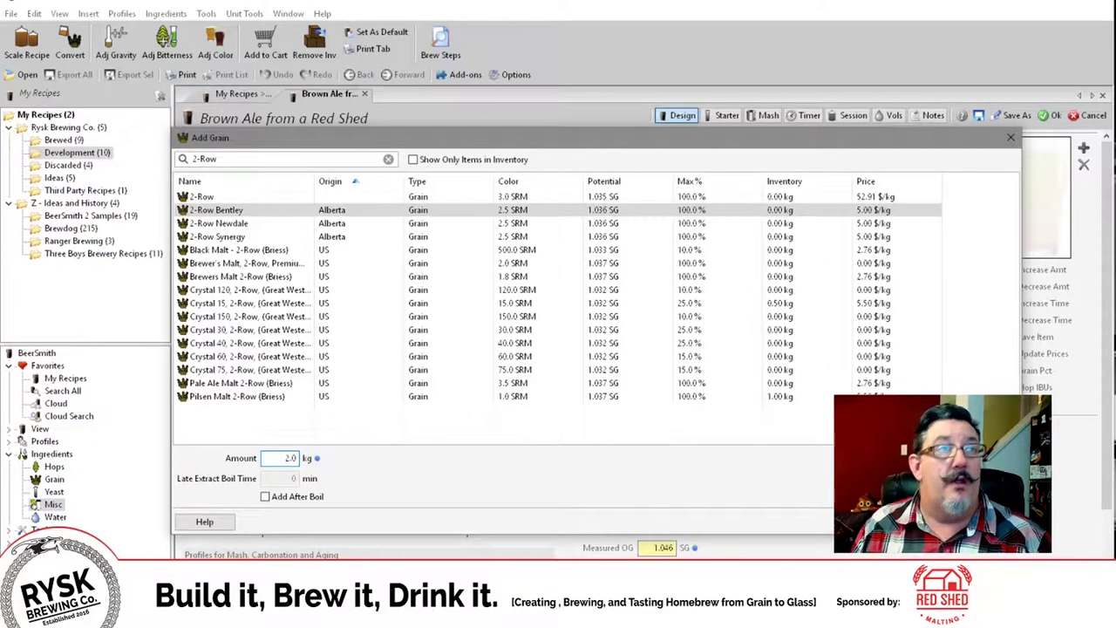
pyautogui.press('Return')
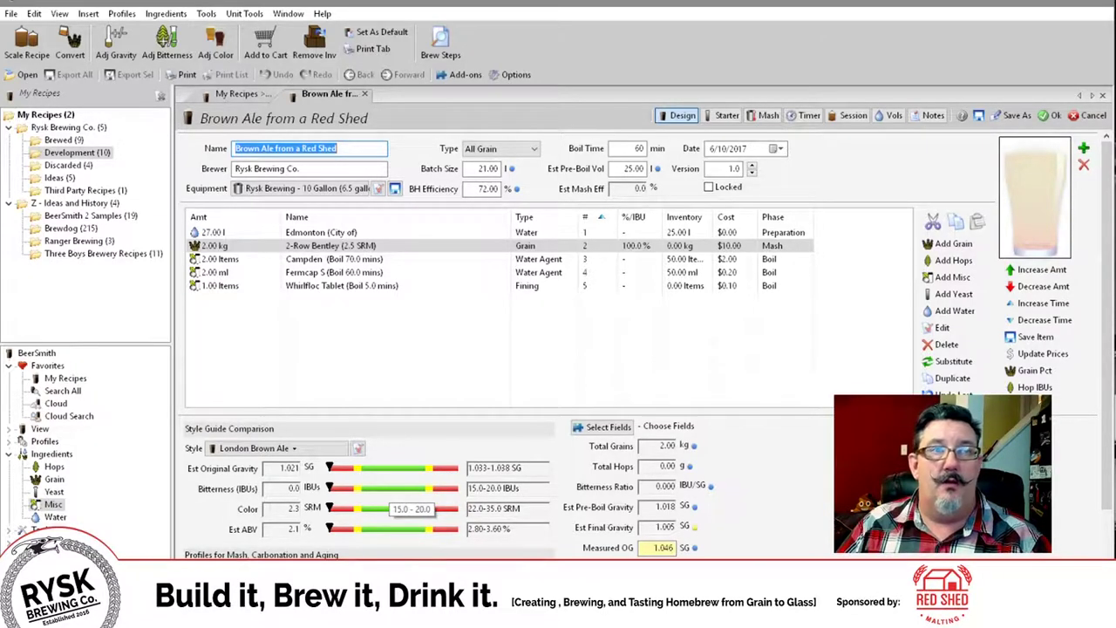
pyautogui.doubleClick(384, 509)
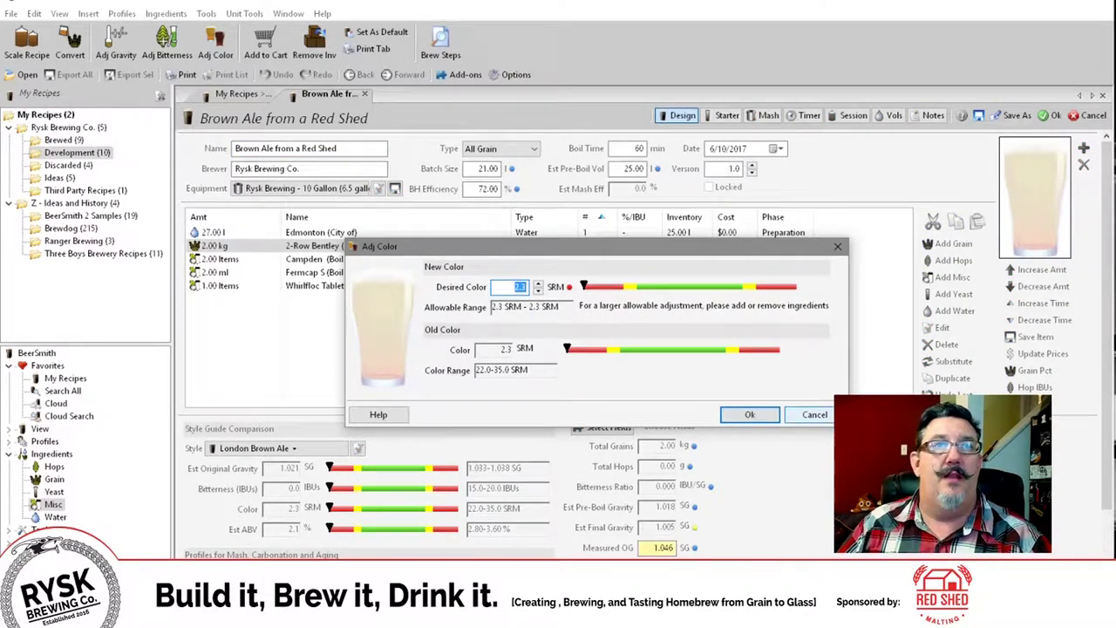
pyautogui.press('Return')
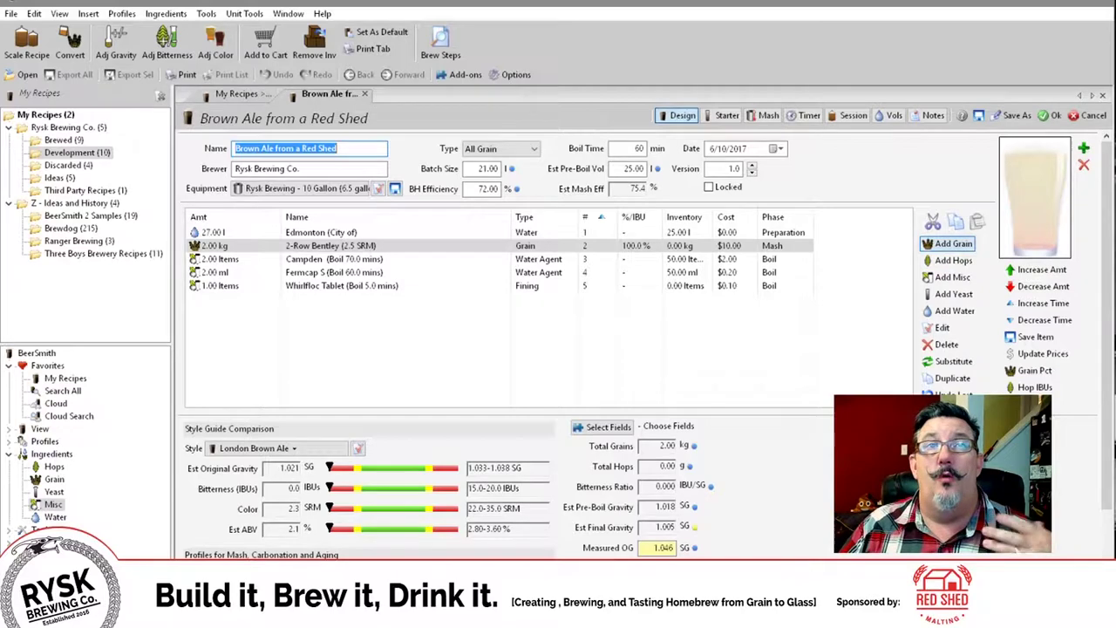
# Add 0.5 kg of the Alberta Chocolate Malt (300.0 SRM) to the recipe
pyautogui.click(953, 244)
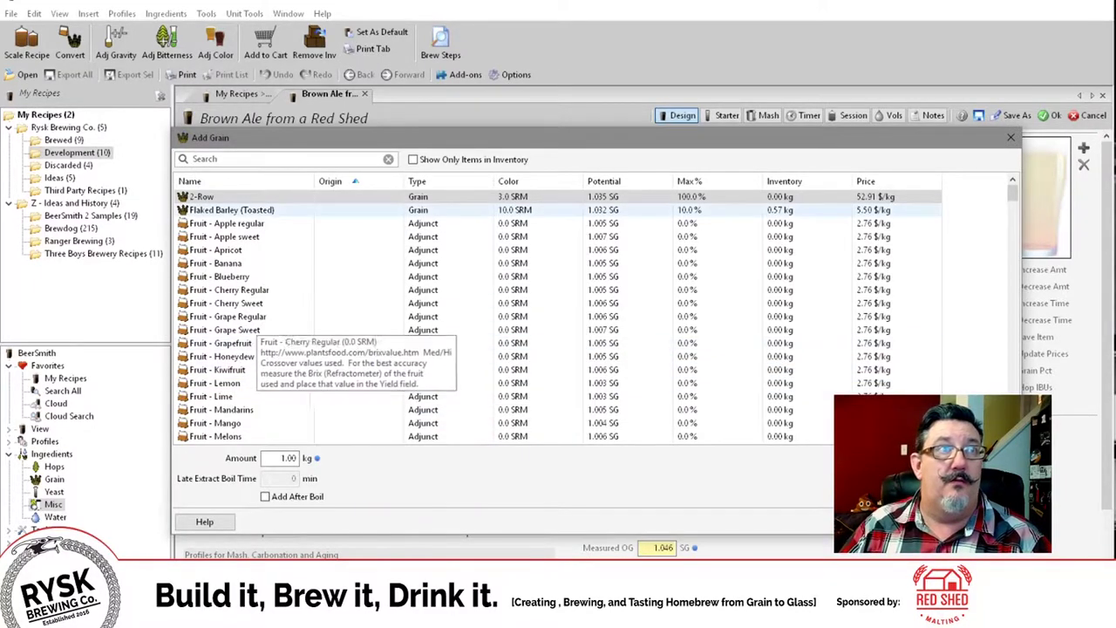
pyautogui.click(288, 458)
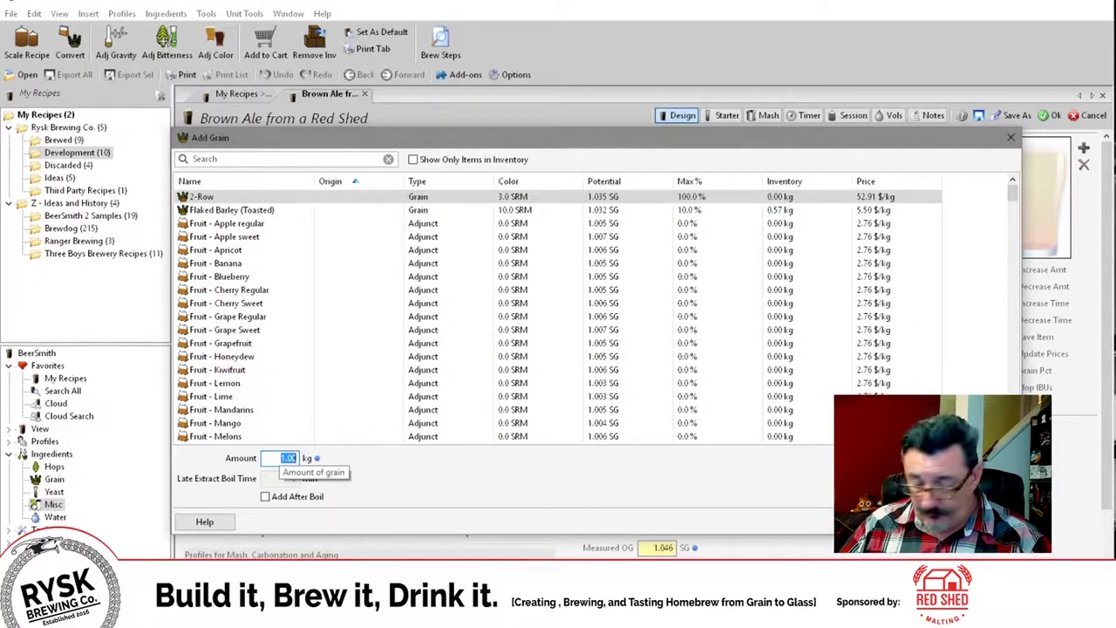
pyautogui.click(261, 159)
pyautogui.write('C')
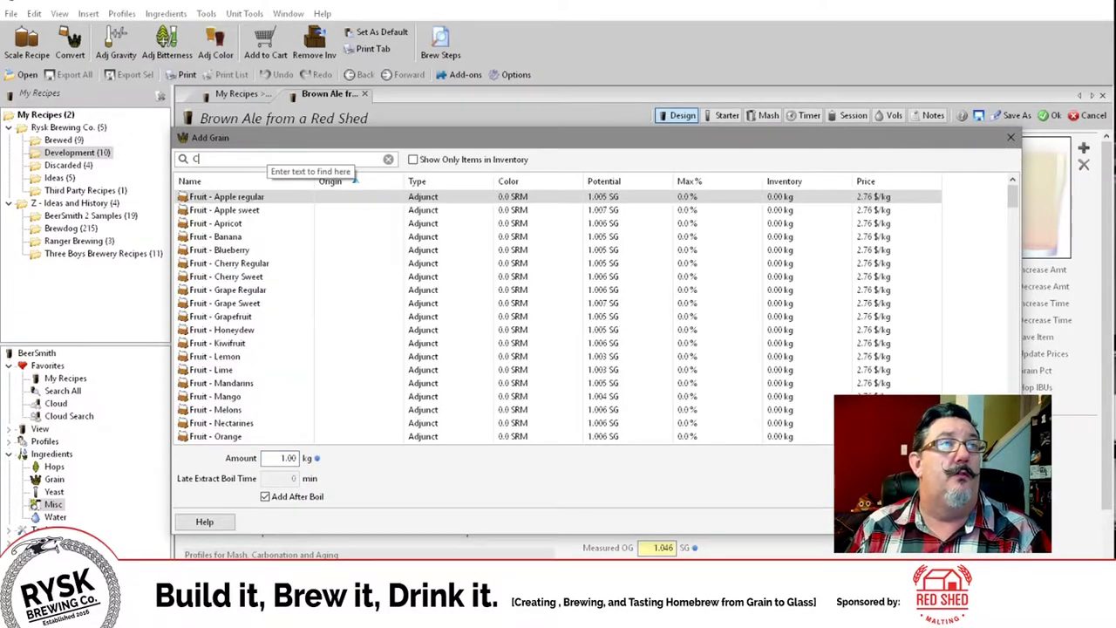
pyautogui.write('hocolate')
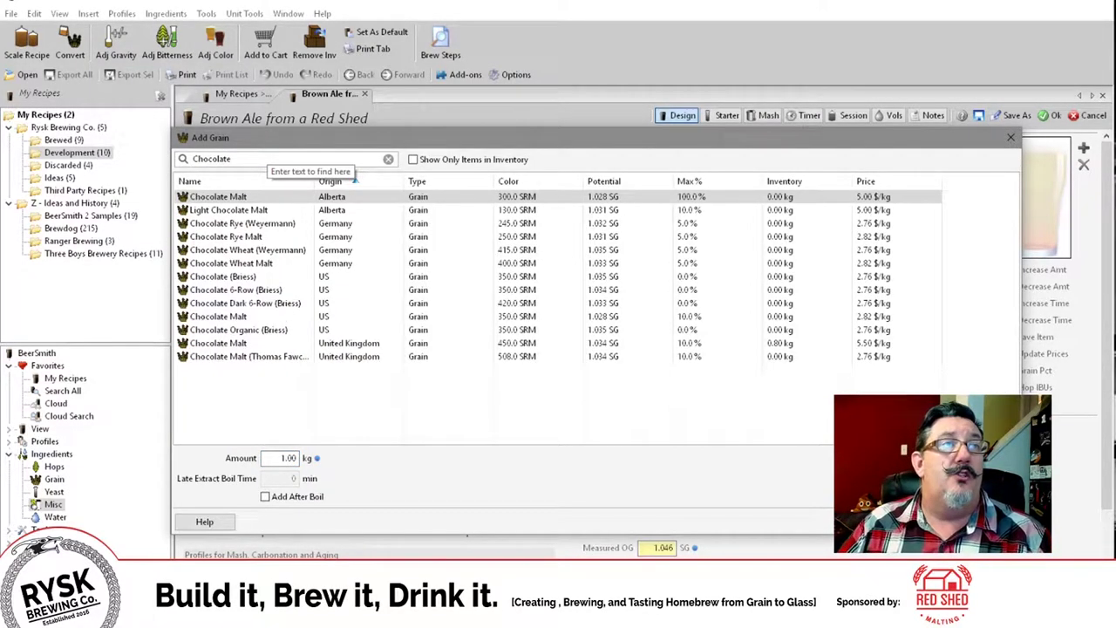
pyautogui.click(218, 197)
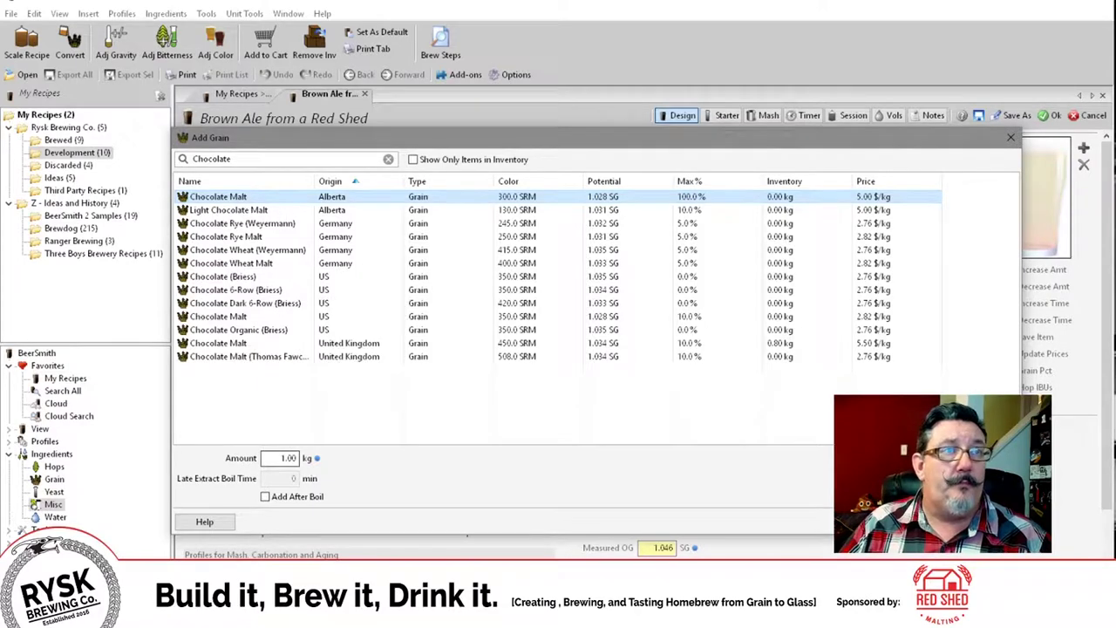
pyautogui.doubleClick(284, 458)
pyautogui.press('BackSpace')
pyautogui.write('0.5')
pyautogui.press('Return')
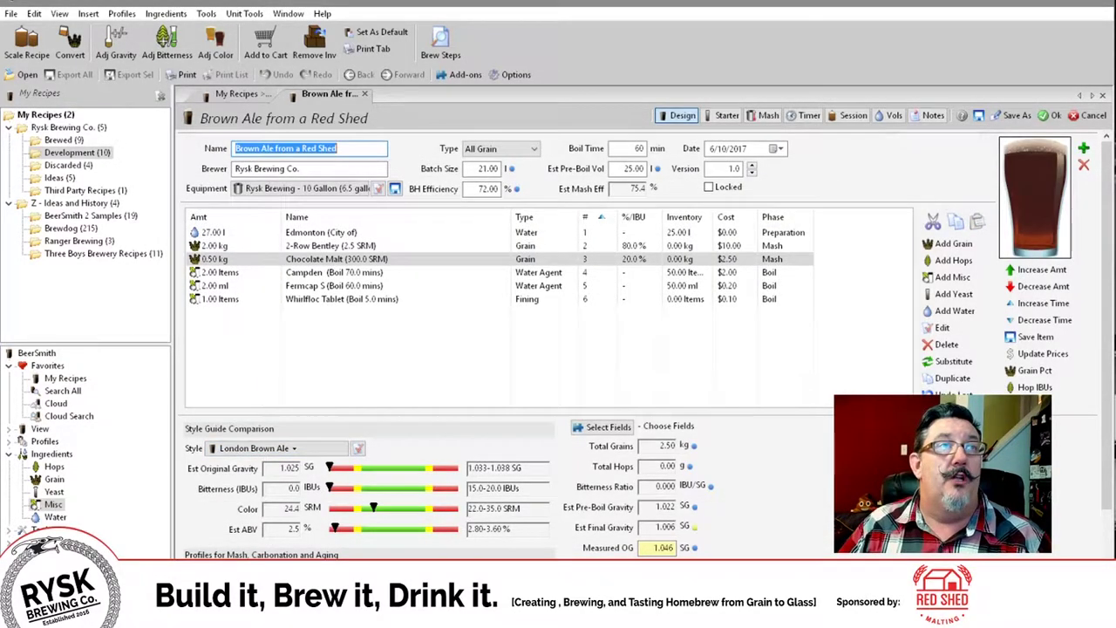
# Add 0.5 kg of the Alberta Amber Malt (50.0 SRM) to the recipe
pyautogui.click(949, 245)
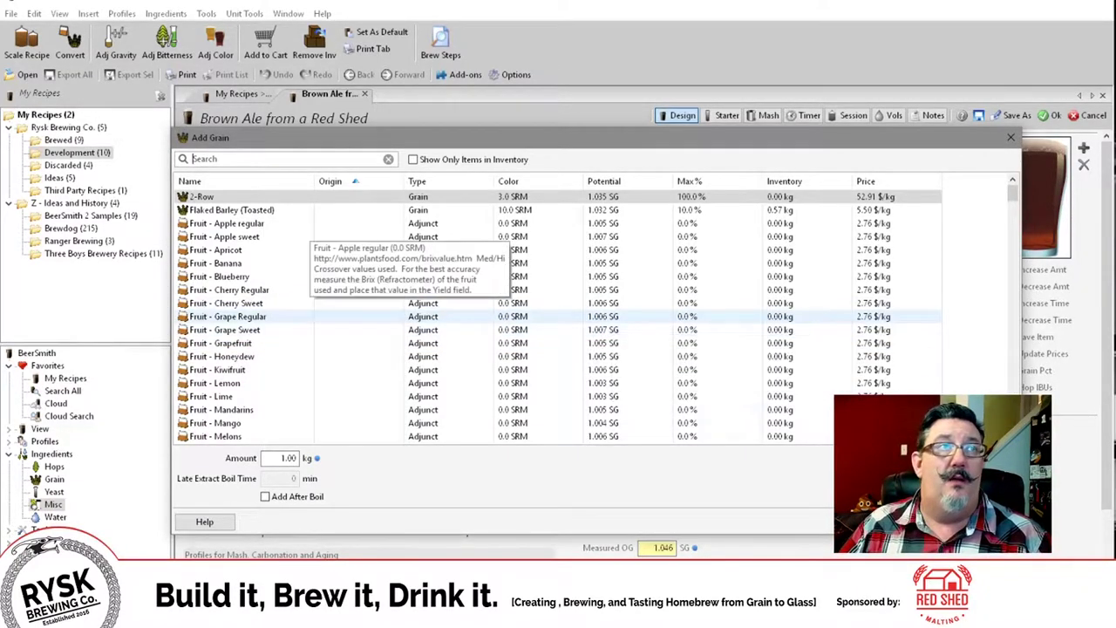
pyautogui.click(262, 159)
pyautogui.write('amber')
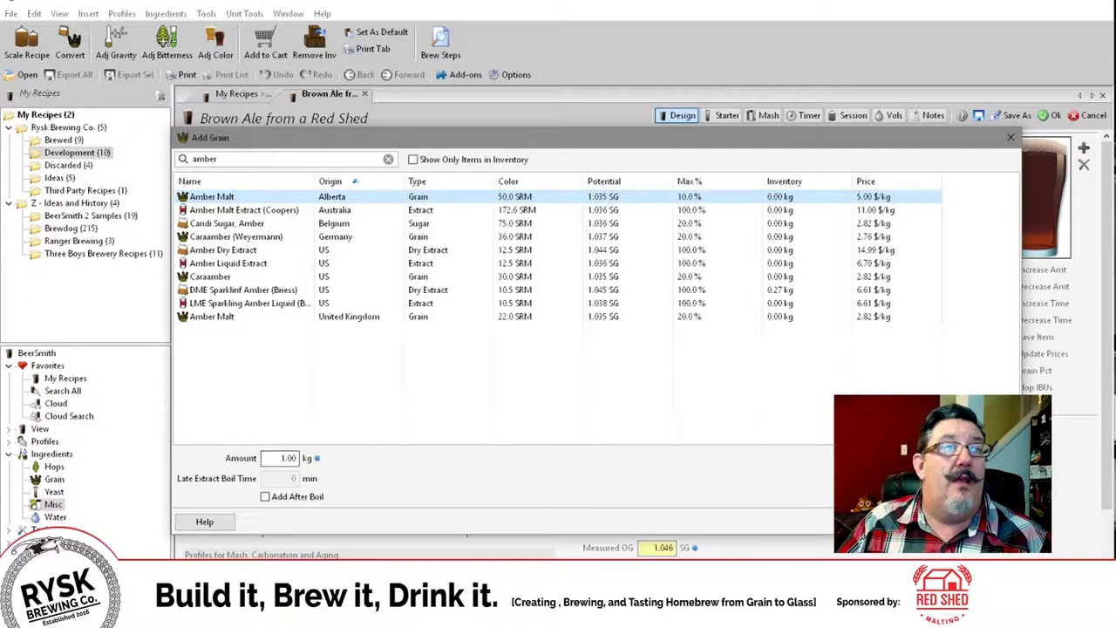
pyautogui.click(288, 458)
pyautogui.write('.5')
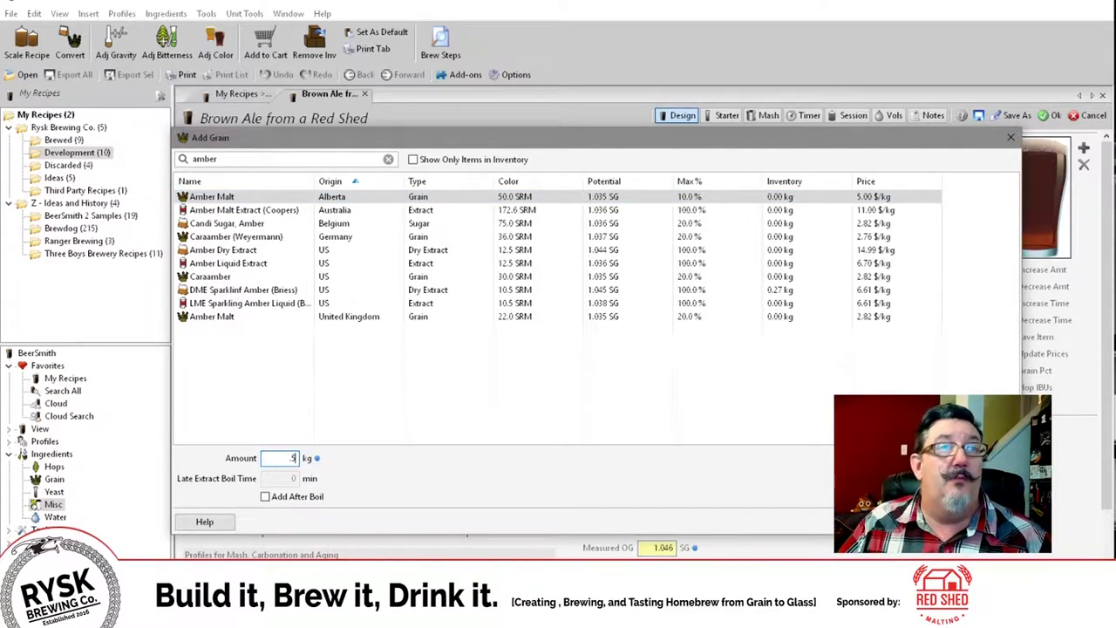
pyautogui.press('Return')
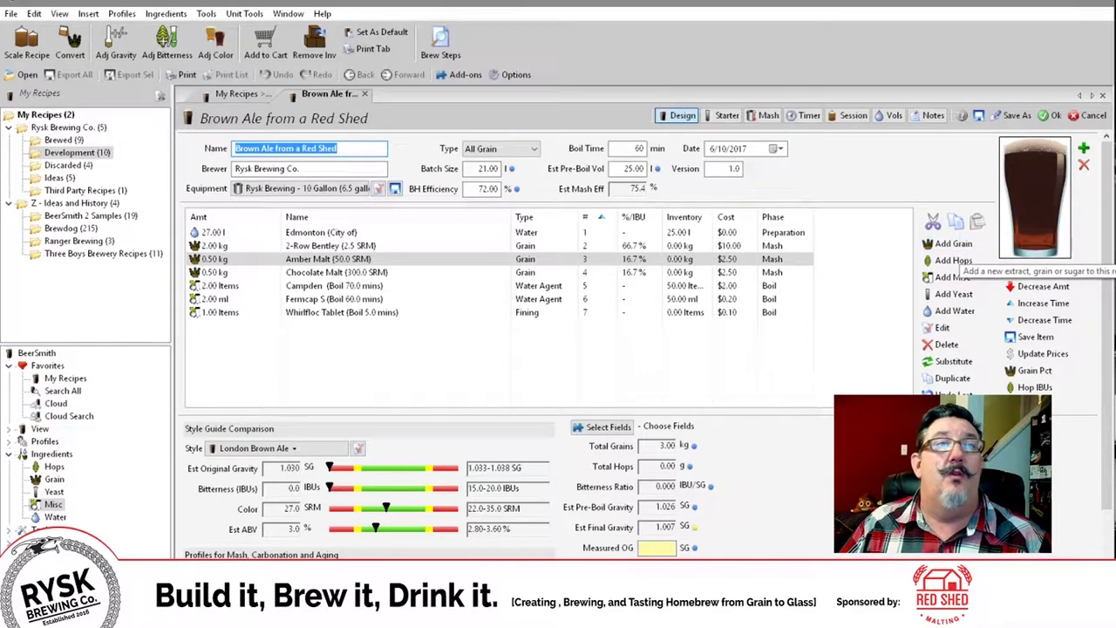
# Add 0.5 kg of the Alberta Biscuit Malt (18.0 SRM) to the recipe
pyautogui.click(954, 243)
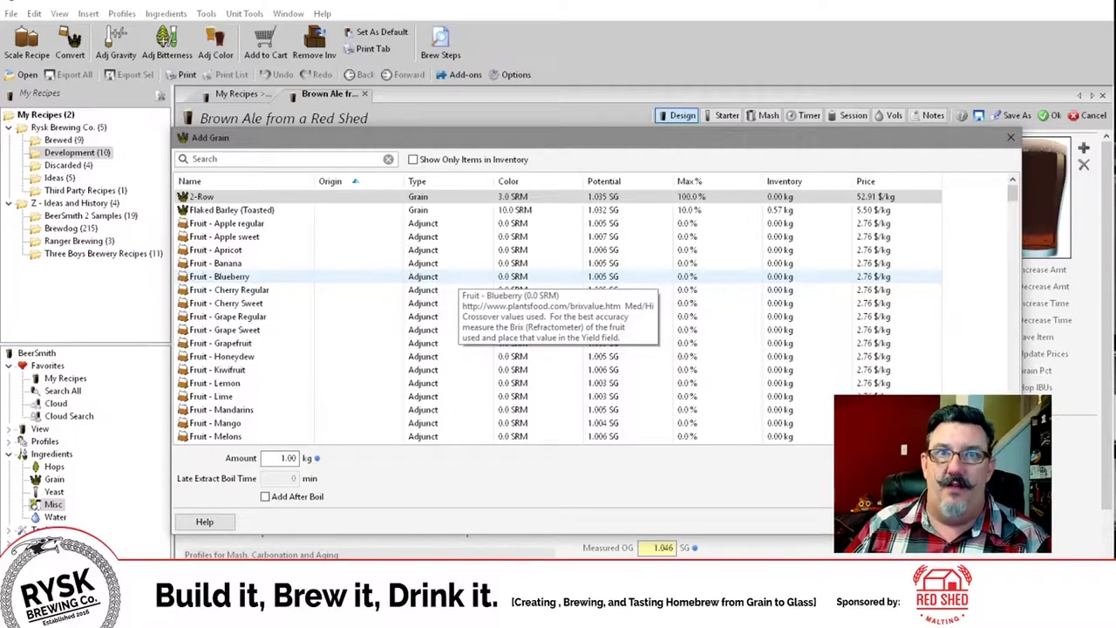
pyautogui.click(277, 159)
pyautogui.write('biscuit')
pyautogui.click(218, 199)
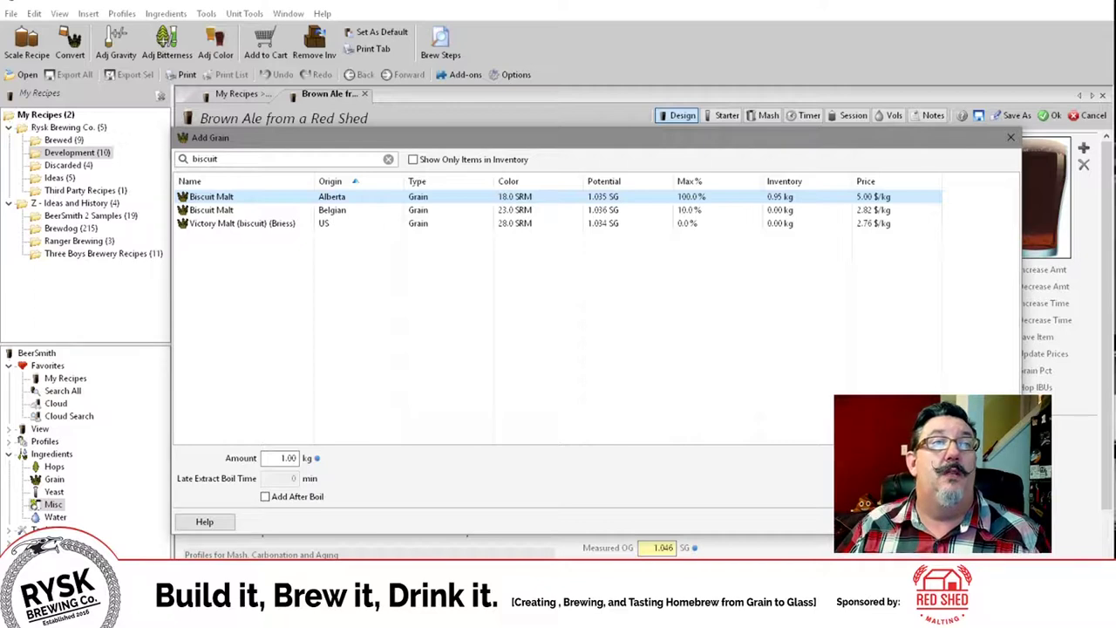
pyautogui.click(288, 458)
pyautogui.write('.5')
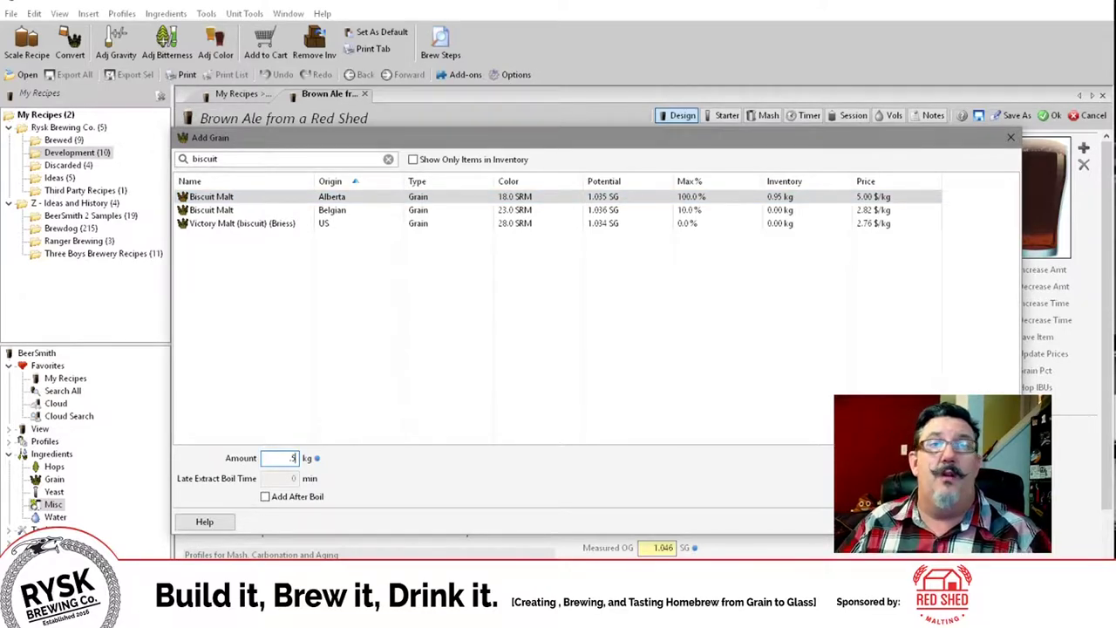
pyautogui.press('Return')
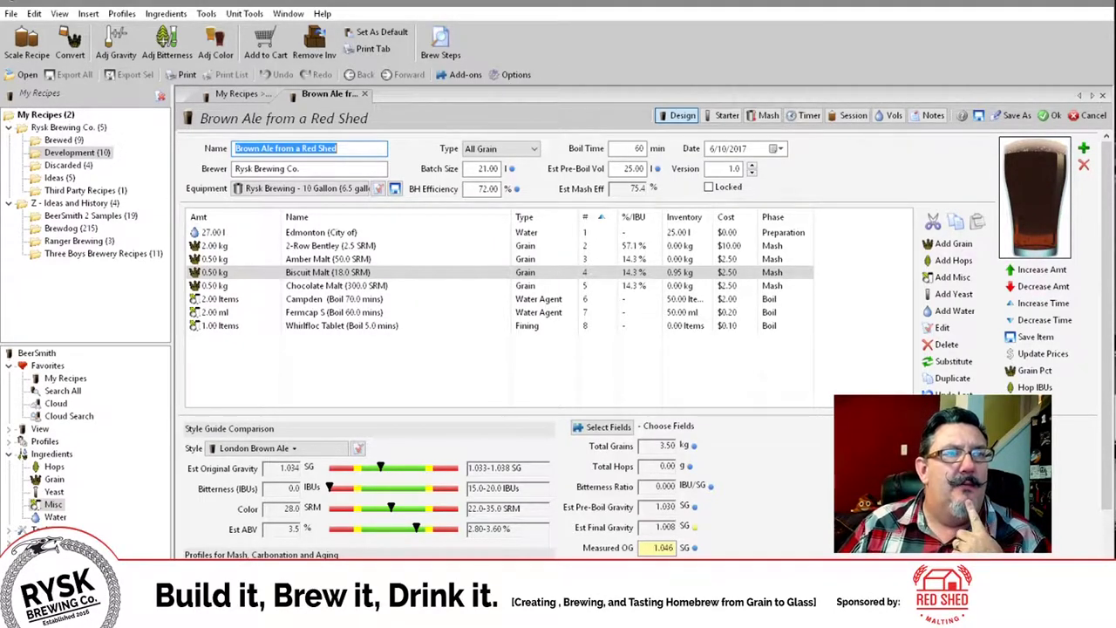
# Set the recipe's mash profile to Single Infusion, Full Body, Batch Sparge
pyautogui.scroll(-1, 644, 344)
pyautogui.scroll(1, 644, 345)
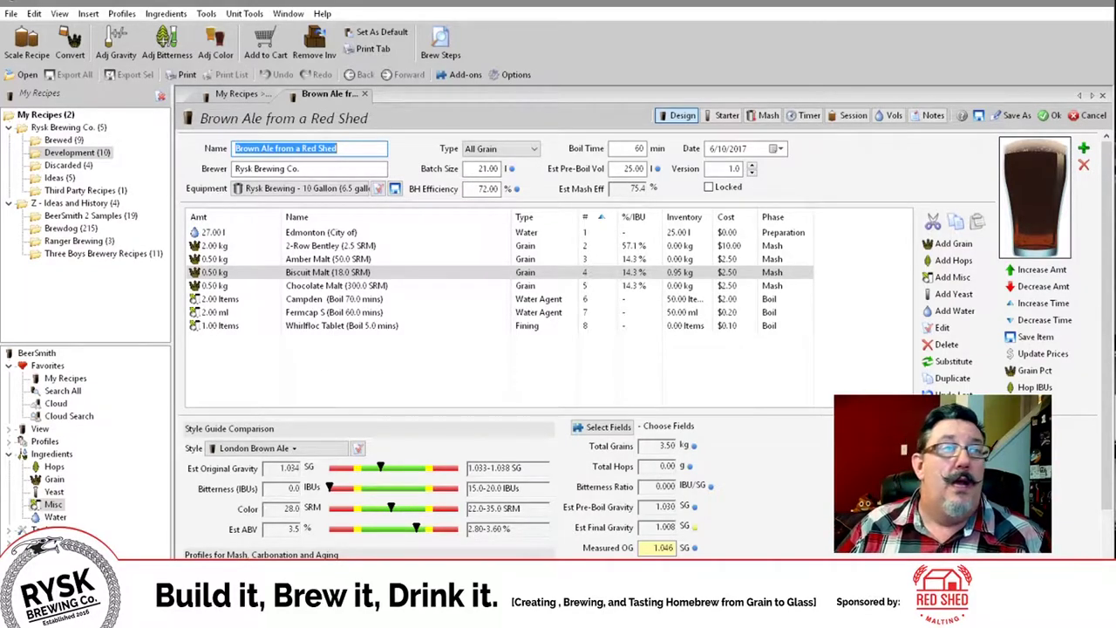
pyautogui.scroll(-2, 645, 344)
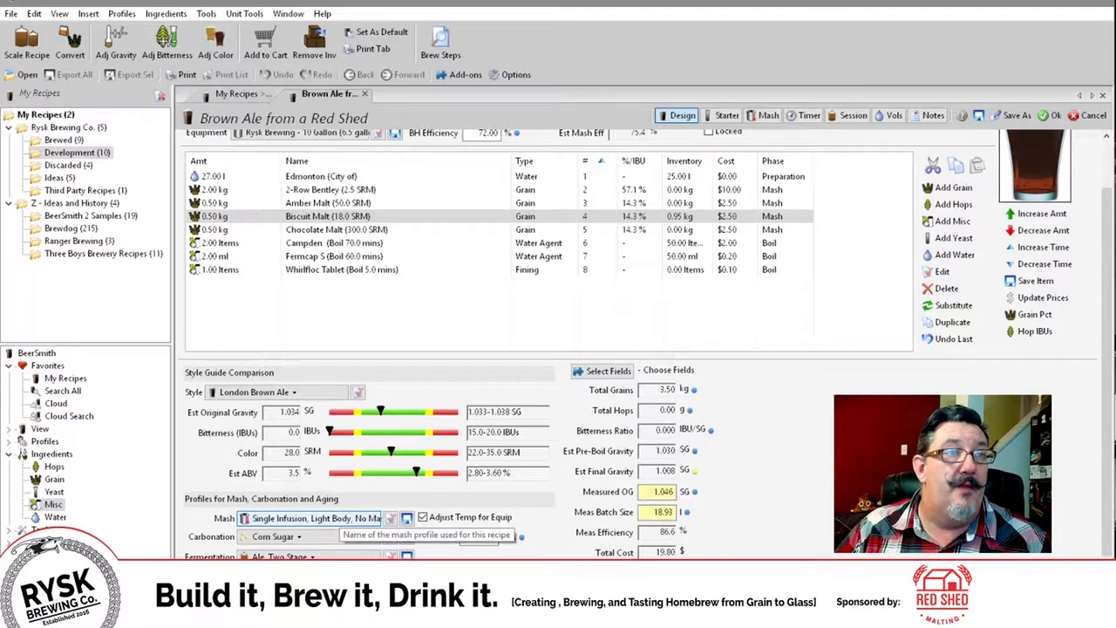
pyautogui.click(407, 518)
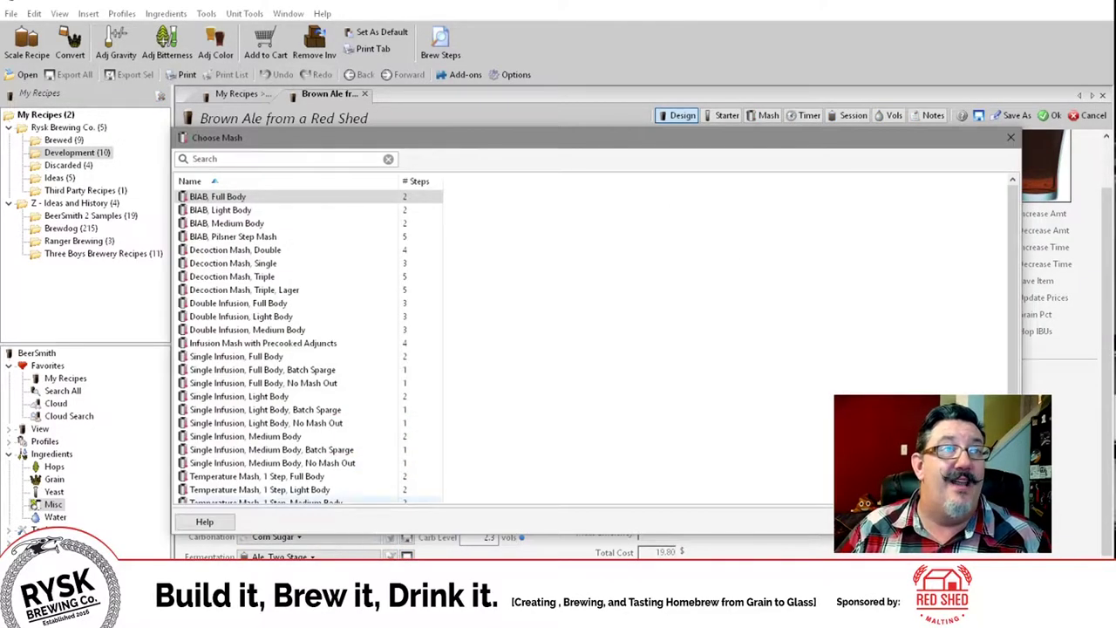
pyautogui.scroll(-2, 271, 303)
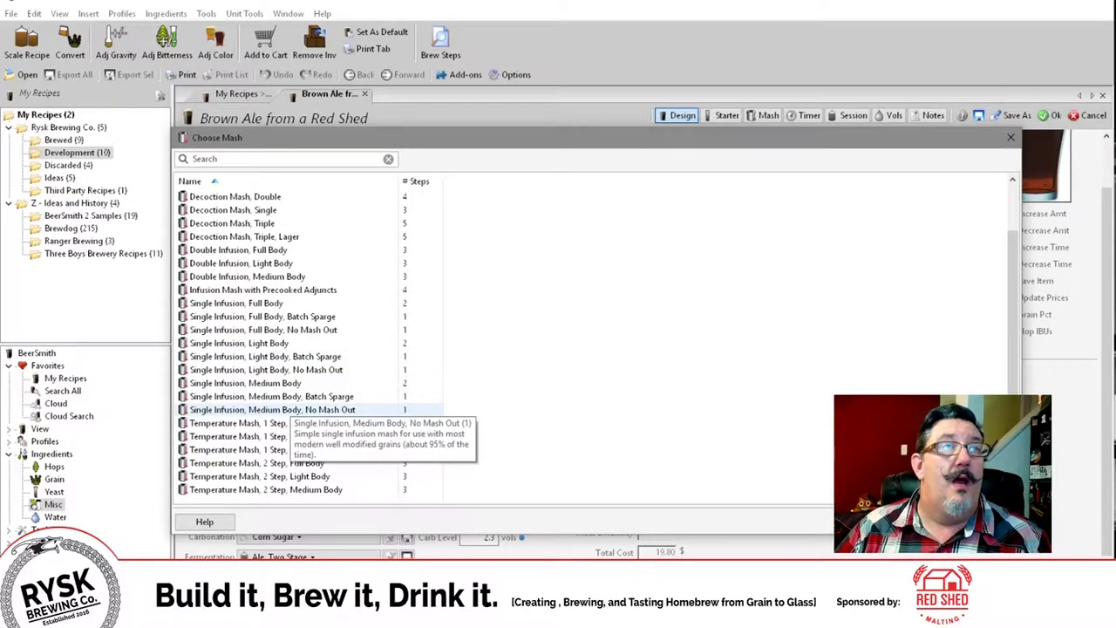
pyautogui.click(262, 316)
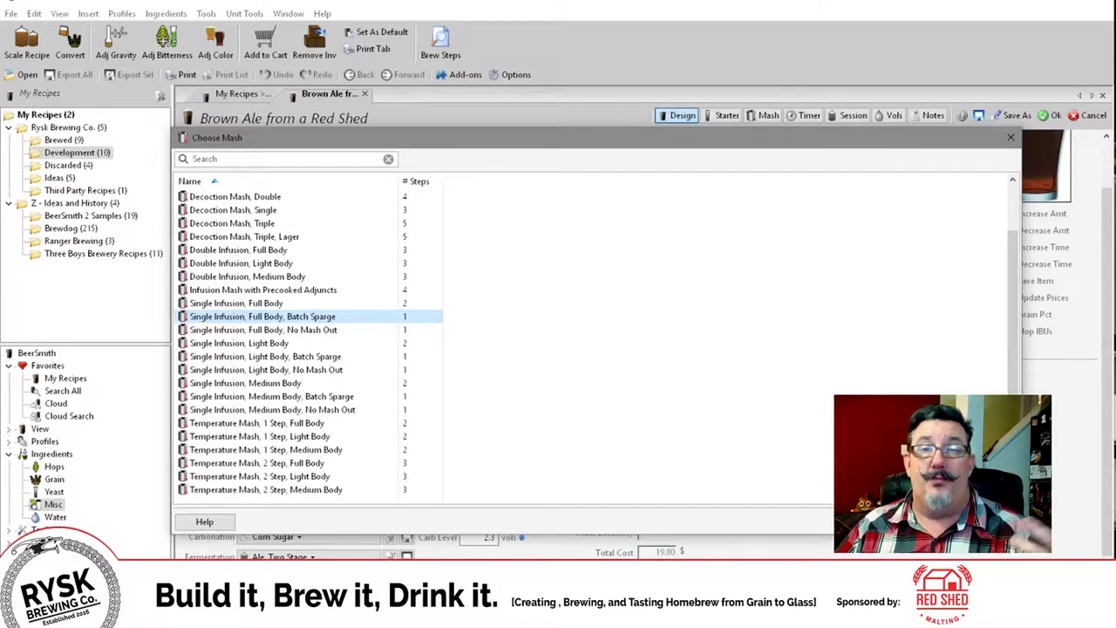
pyautogui.press('Return')
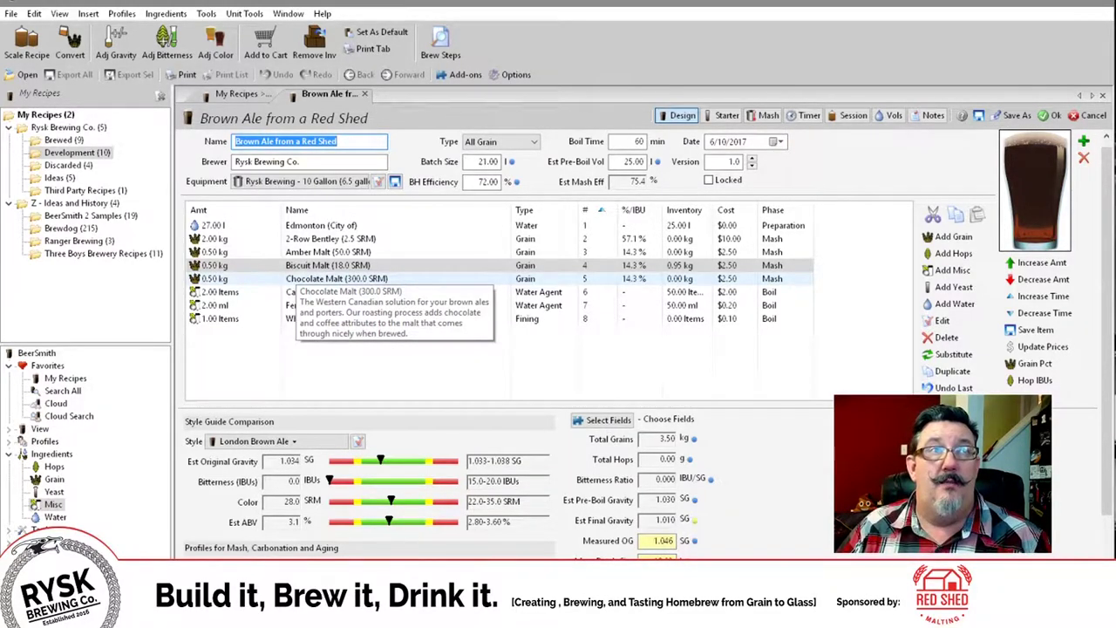
# Set the amount of Chocolate Malt in the recipe to 0.25 kg
pyautogui.doubleClick(337, 278)
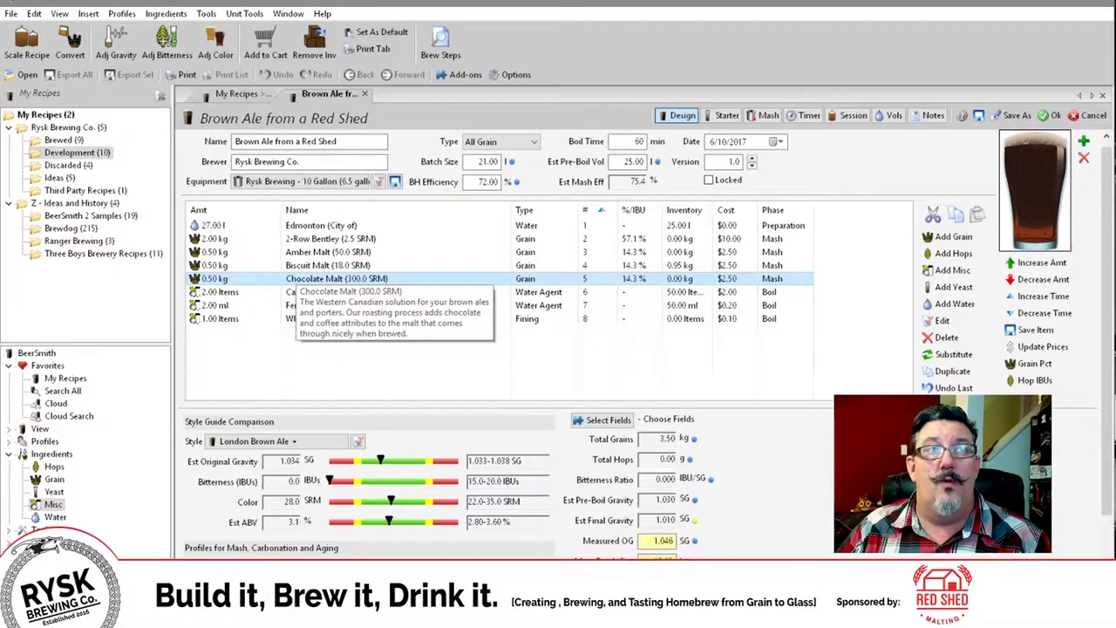
pyautogui.write('0.25')
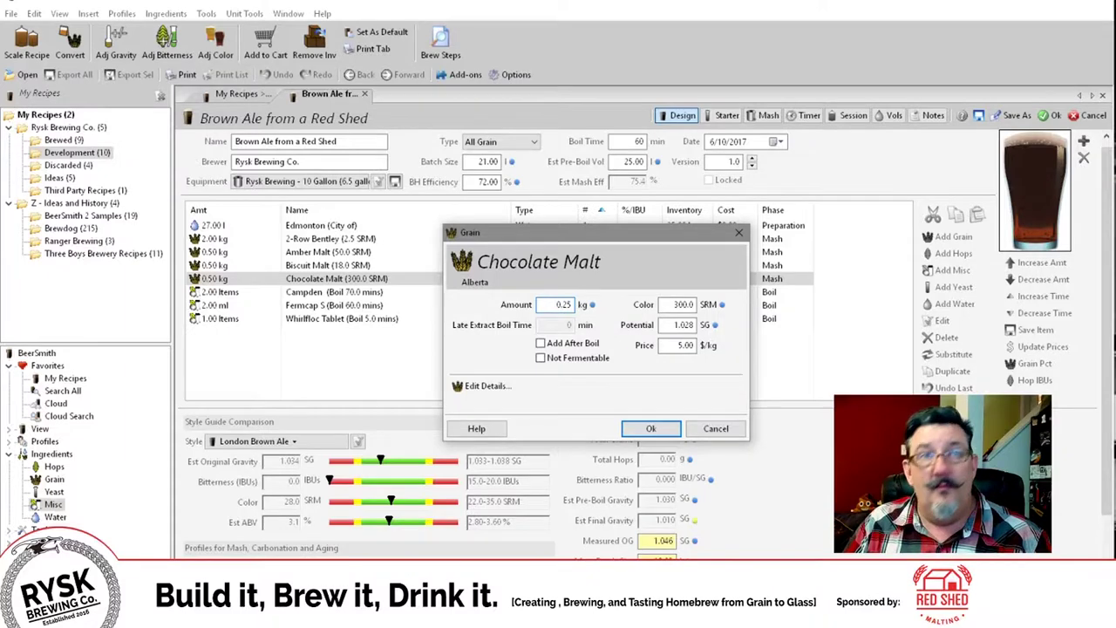
pyautogui.press('Return')
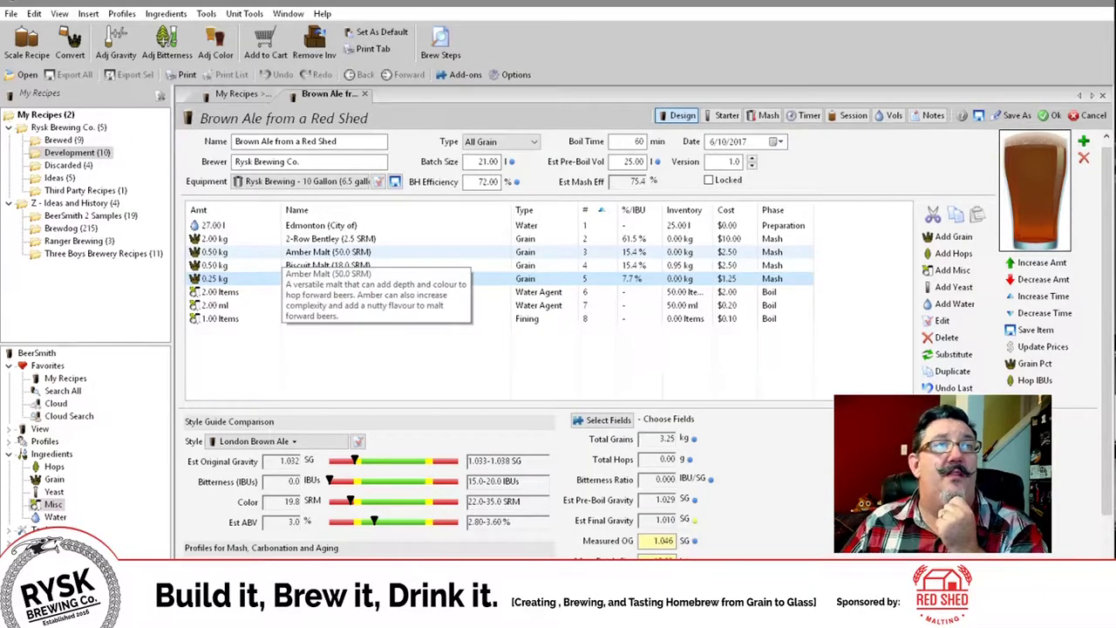
# Set the amount of Amber Malt in the recipe to 0.75 kg
pyautogui.doubleClick(262, 252)
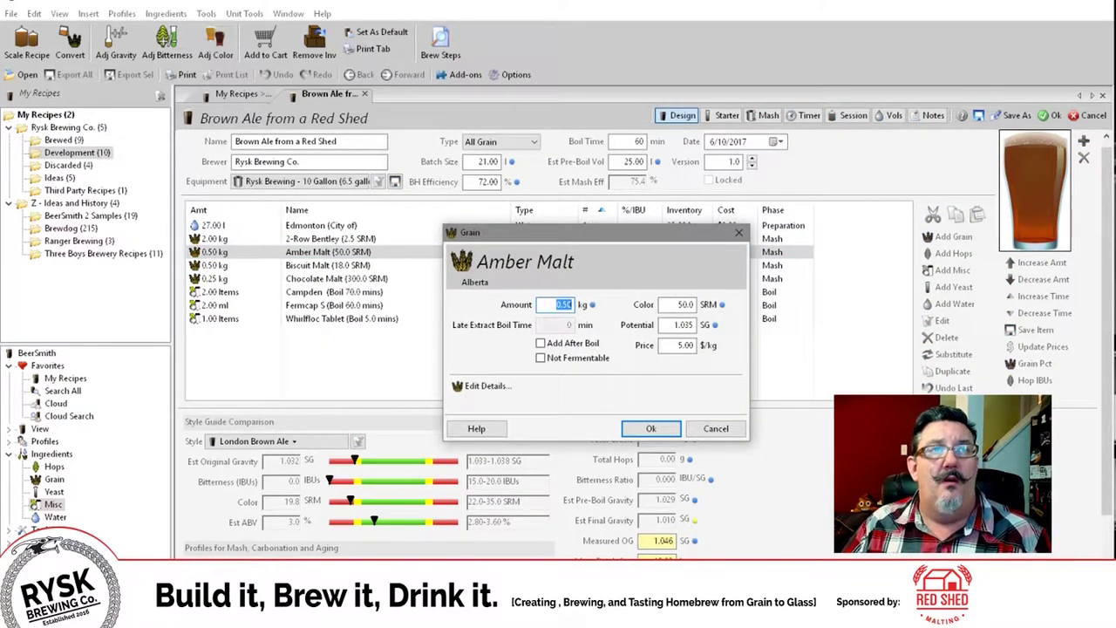
pyautogui.write('0.75')
pyautogui.press('Return')
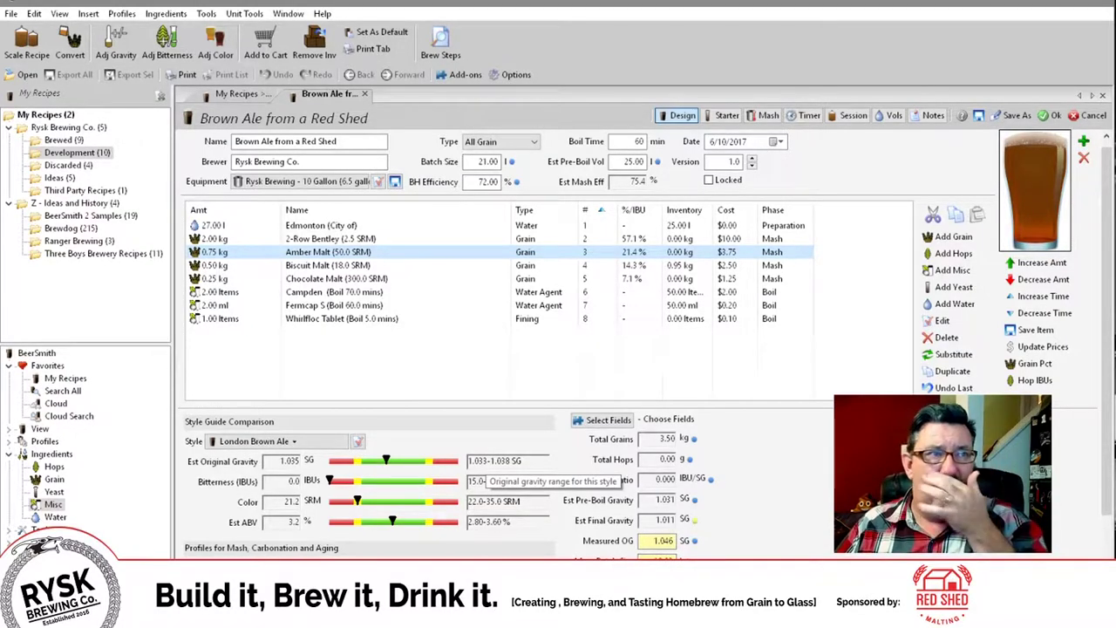
# Set the amount of Chocolate Malt in the recipe to 0.35 kg
pyautogui.moveTo(288, 279)
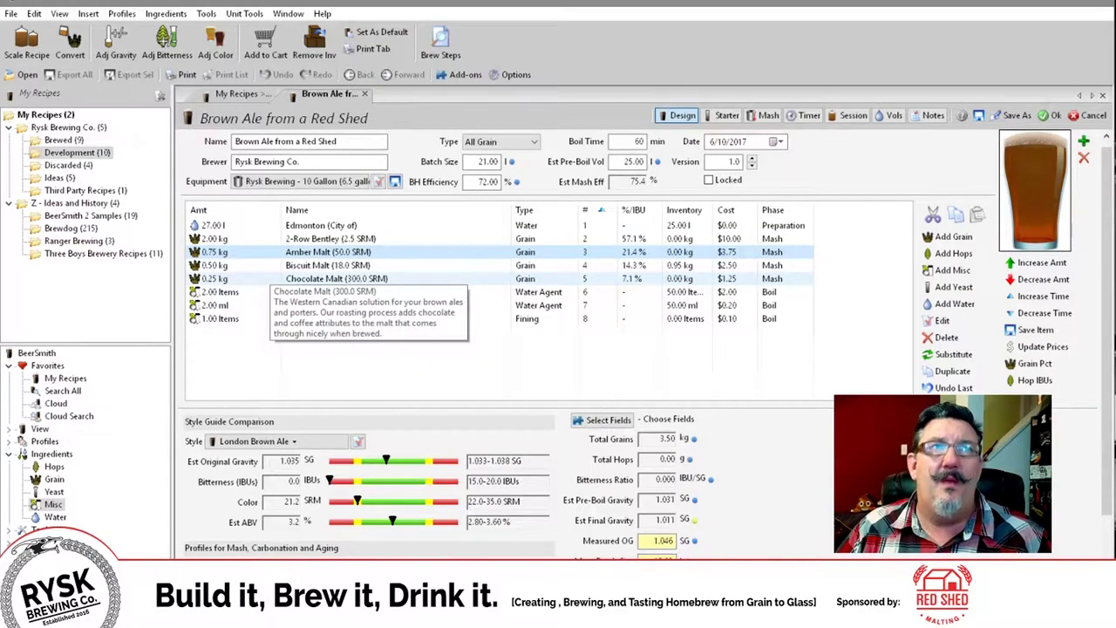
pyautogui.doubleClick(288, 278)
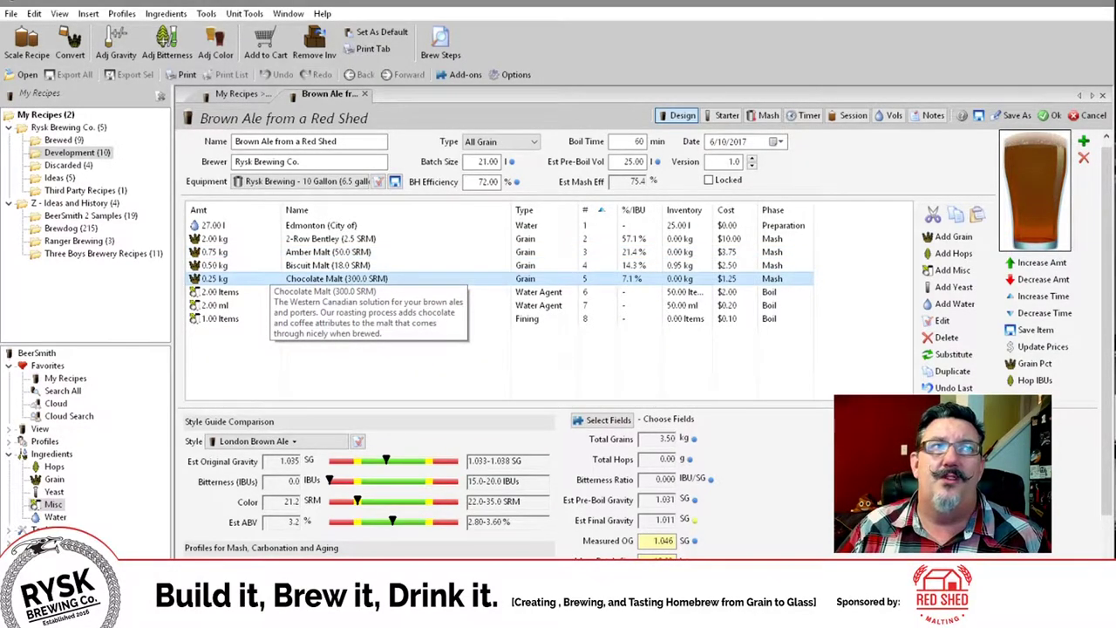
pyautogui.write('0.35')
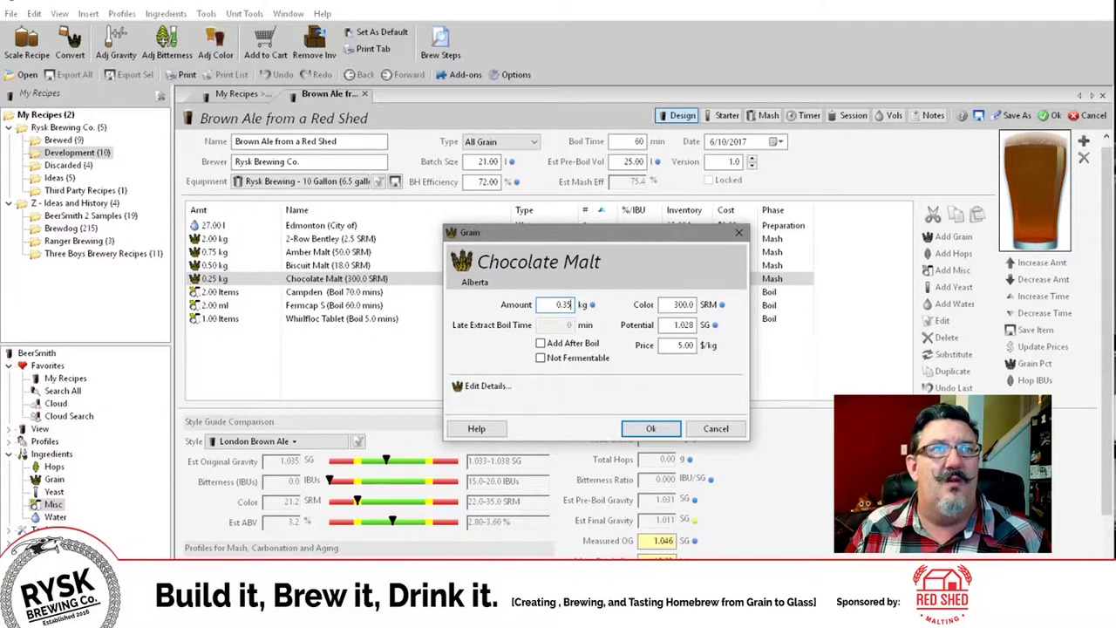
pyautogui.press('Return')
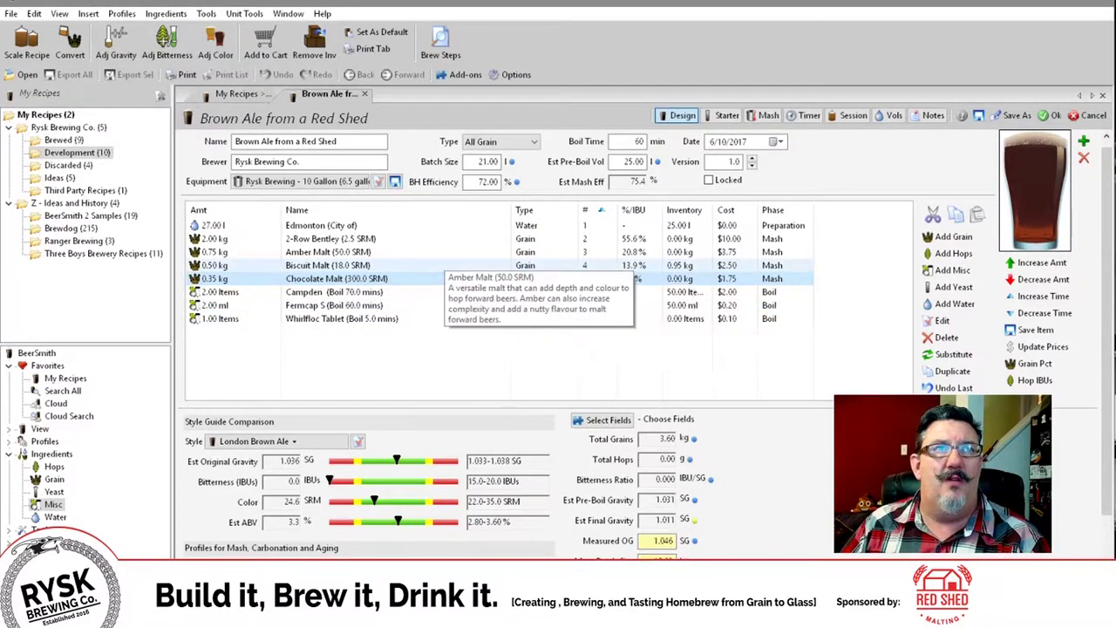
# Set the amount of Amber Malt in the recipe to 0.65 kg
pyautogui.click(436, 252)
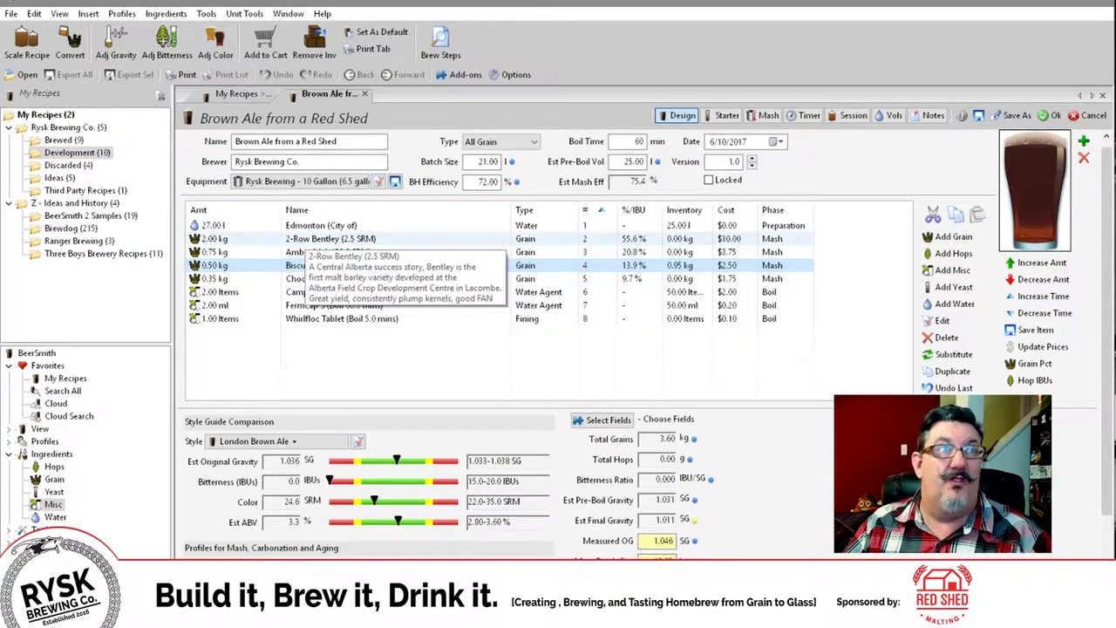
pyautogui.click(292, 252)
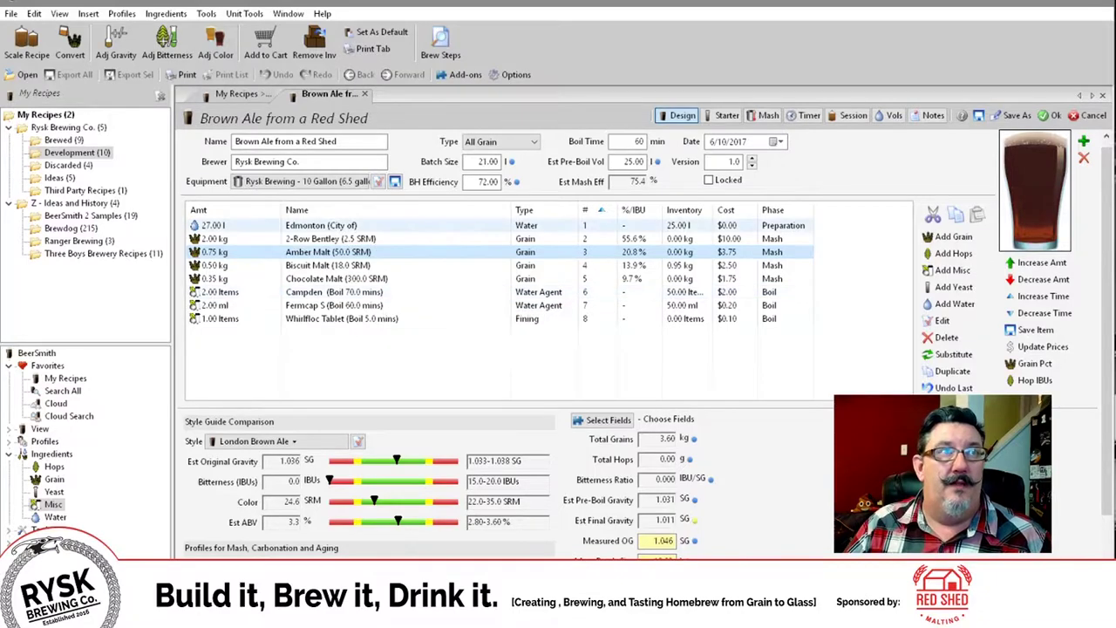
pyautogui.doubleClick(292, 252)
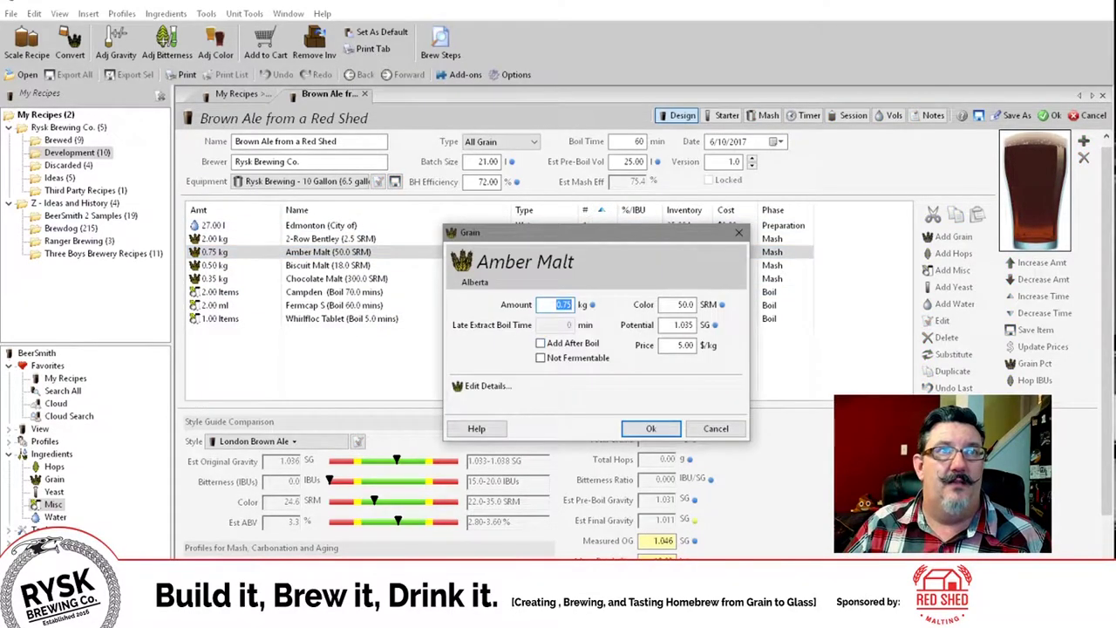
pyautogui.write('6')
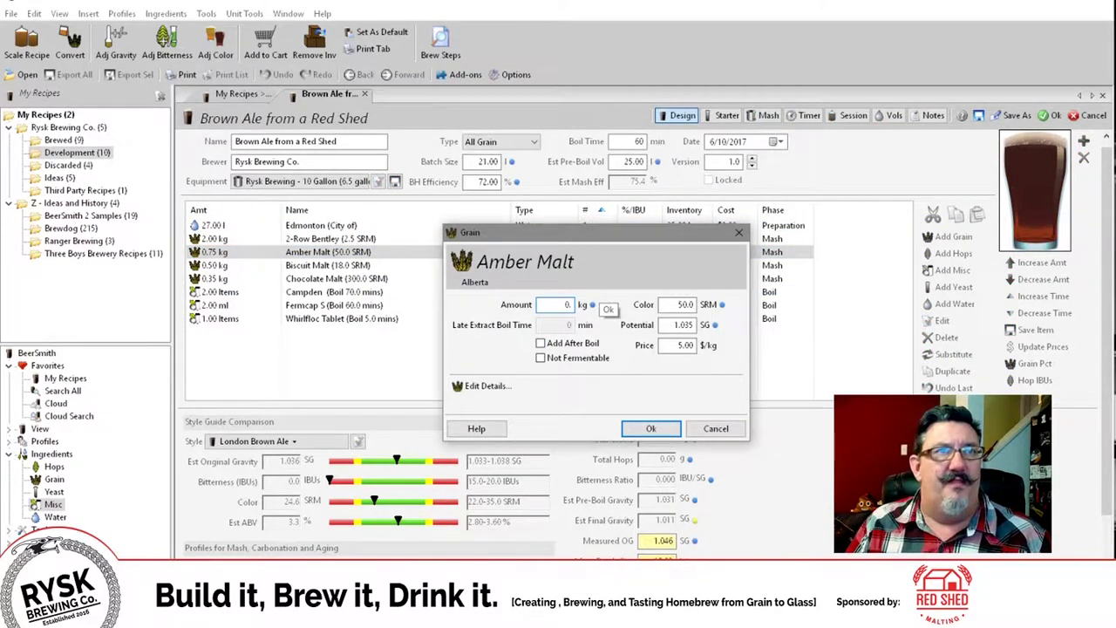
pyautogui.write('.65')
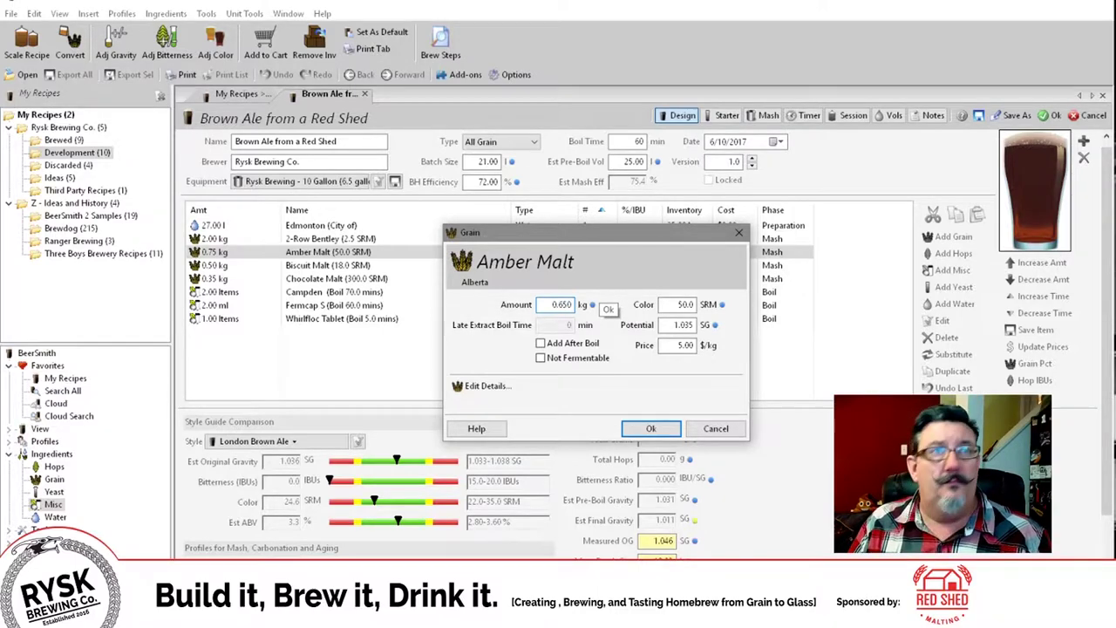
pyautogui.press('Return')
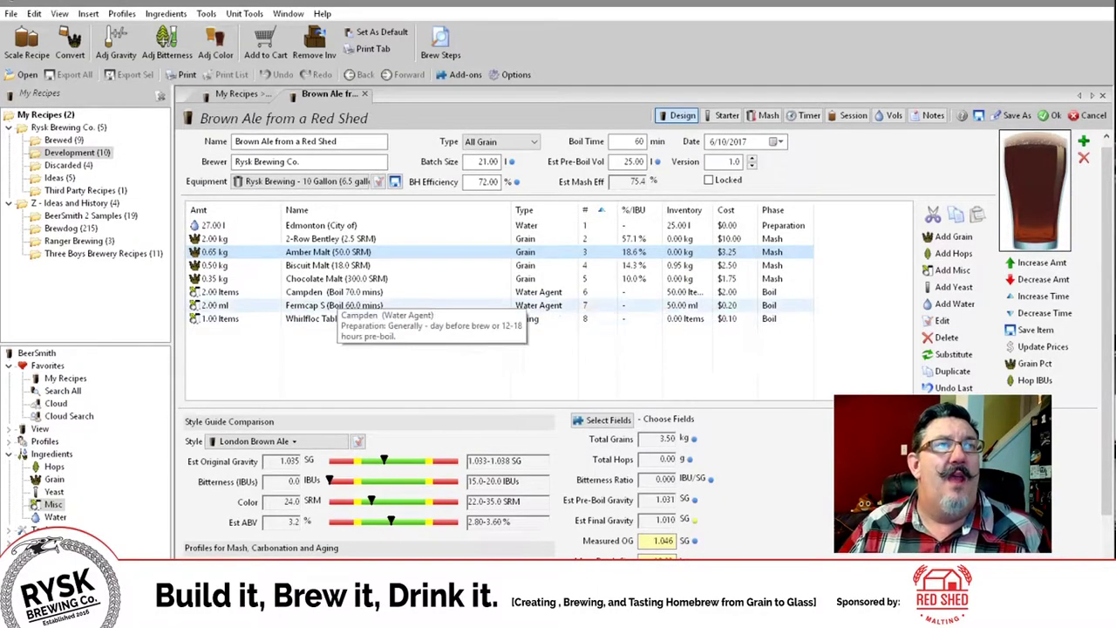
# Set the amount of Biscuit Malt in the recipe to 0.75 kg
pyautogui.keyDown('shift'); pyautogui.click(314, 266); pyautogui.keyUp('shift')
pyautogui.doubleClick(310, 266)
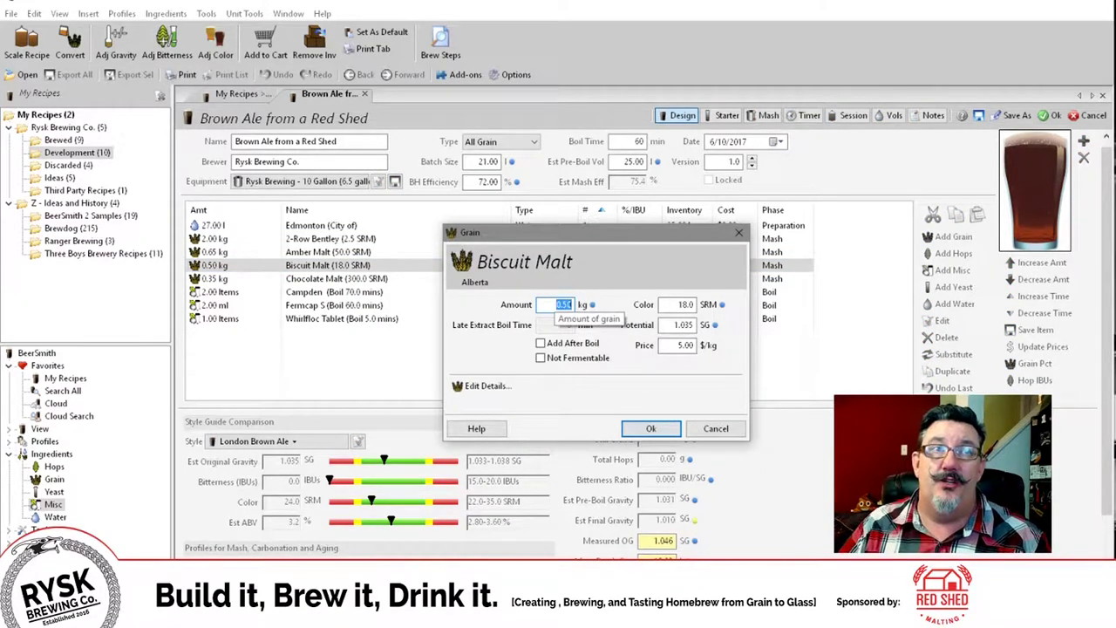
pyautogui.press('BackSpace')
pyautogui.write('74')
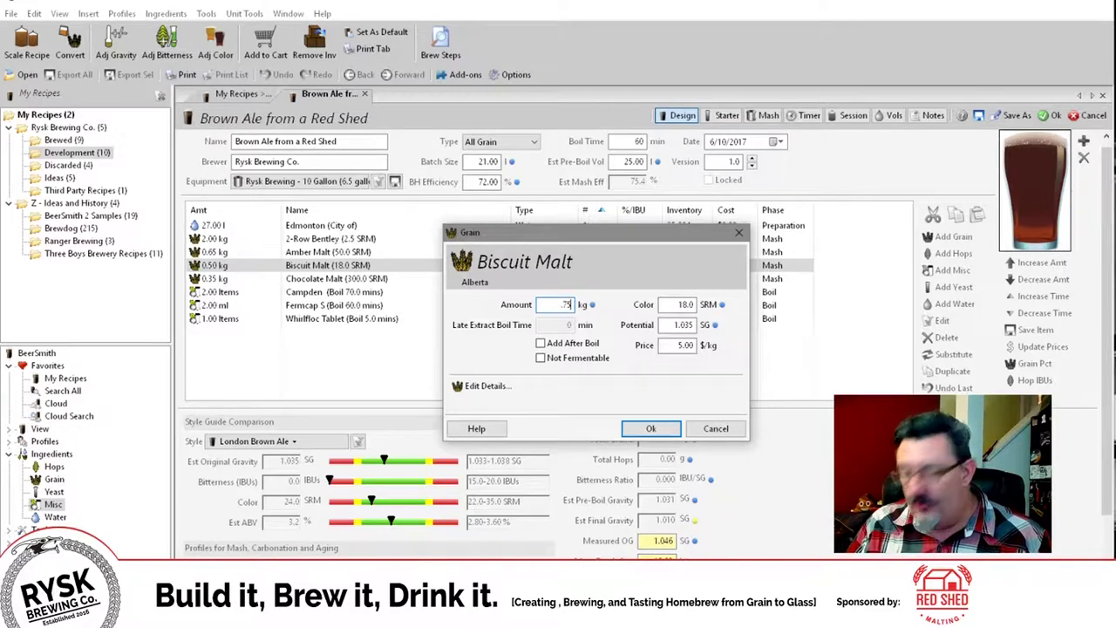
pyautogui.press('Return')
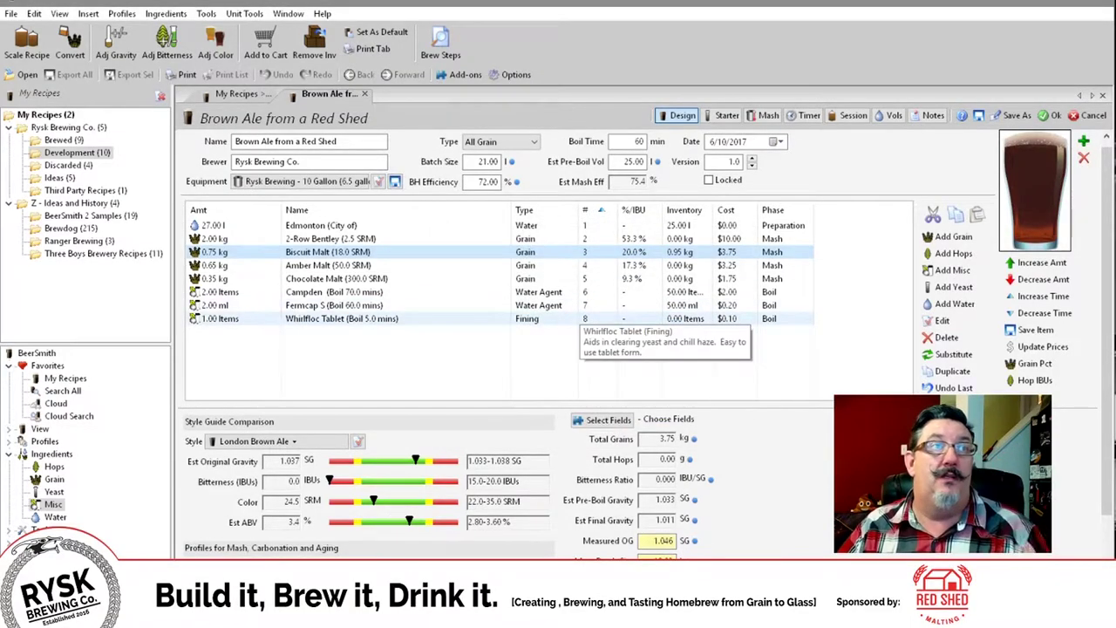
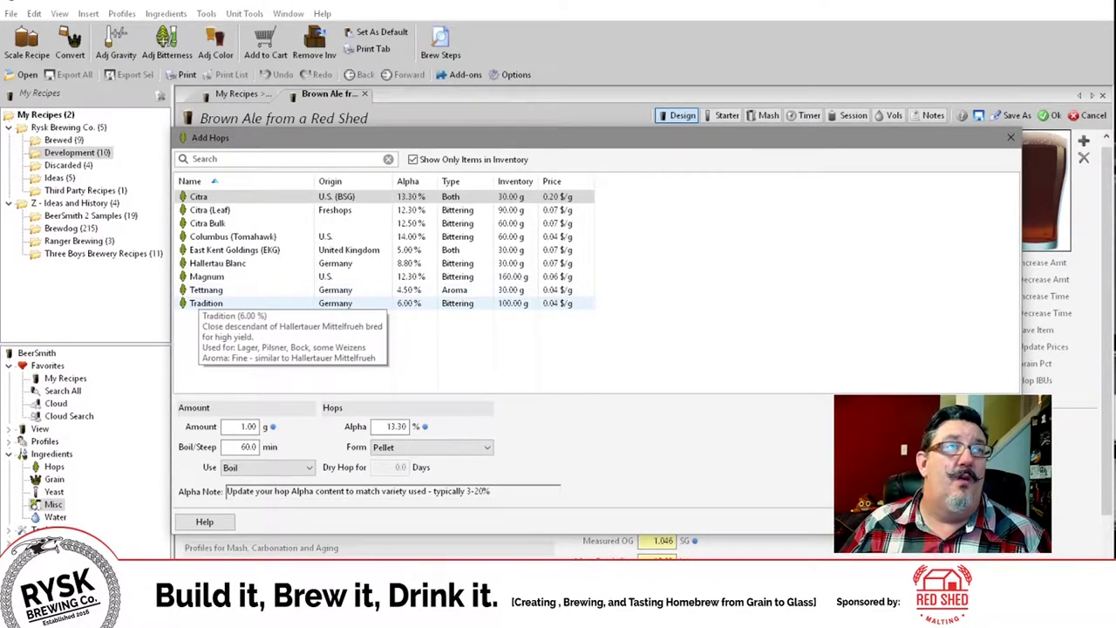
# Add Tradition and East Kent Goldings (EKG) hops from the inventory, each 1 g with a 60-minute boil
pyautogui.click(205, 303)
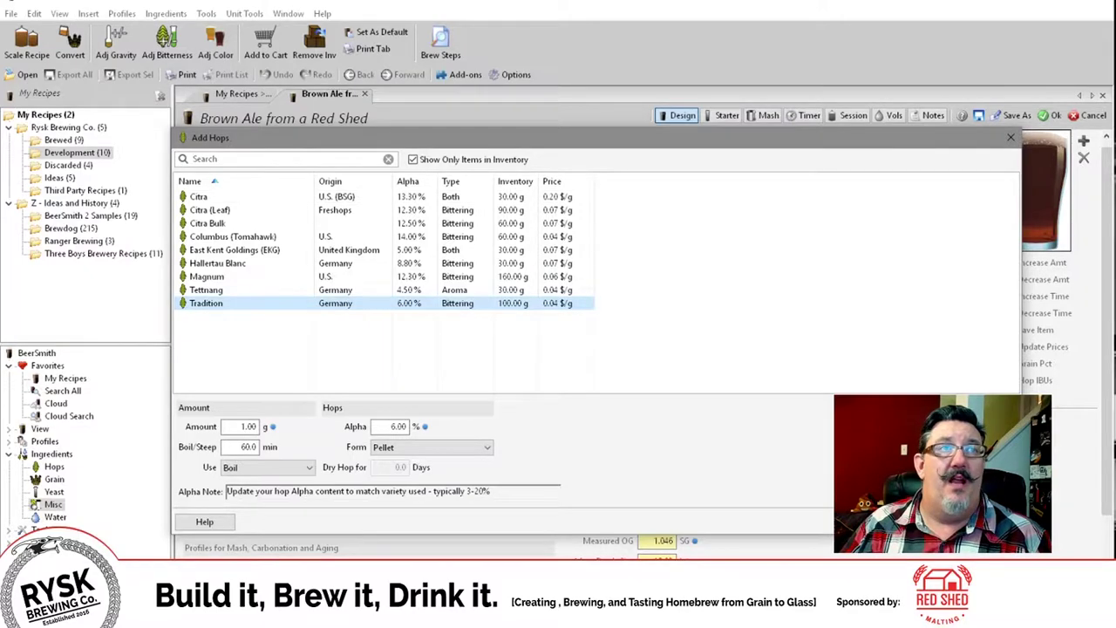
pyautogui.press('Return')
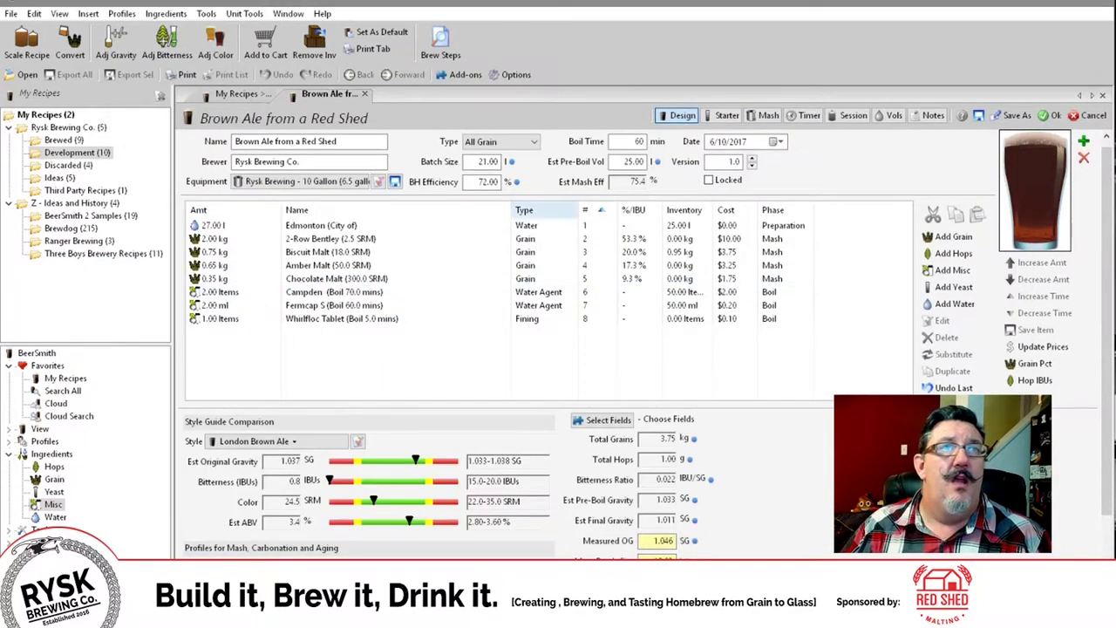
pyautogui.click(953, 253)
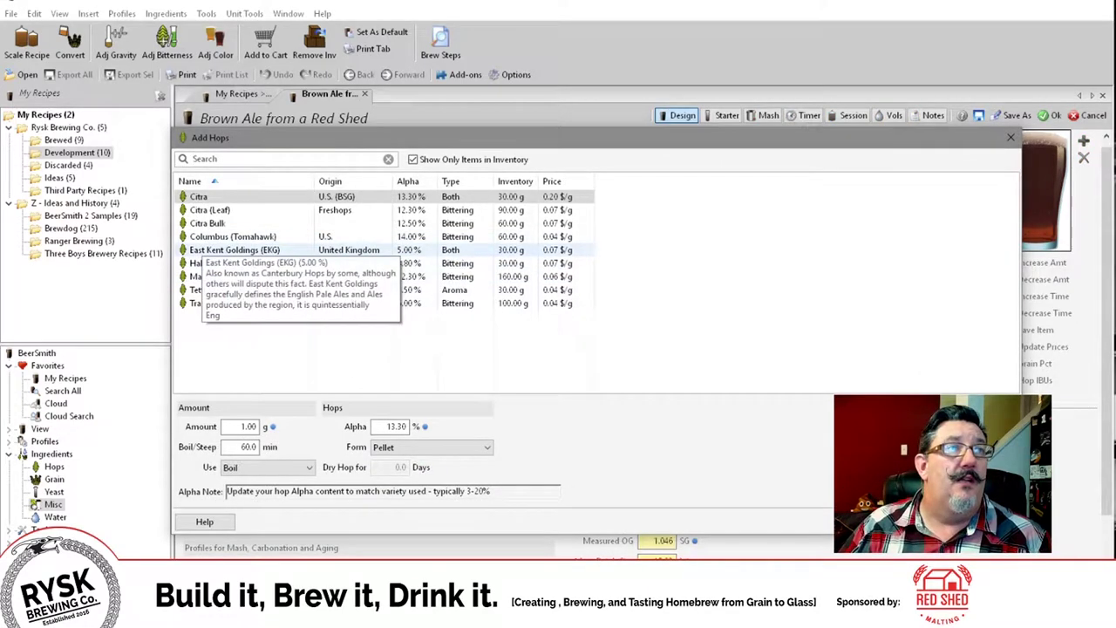
pyautogui.click(234, 249)
pyautogui.press('Return')
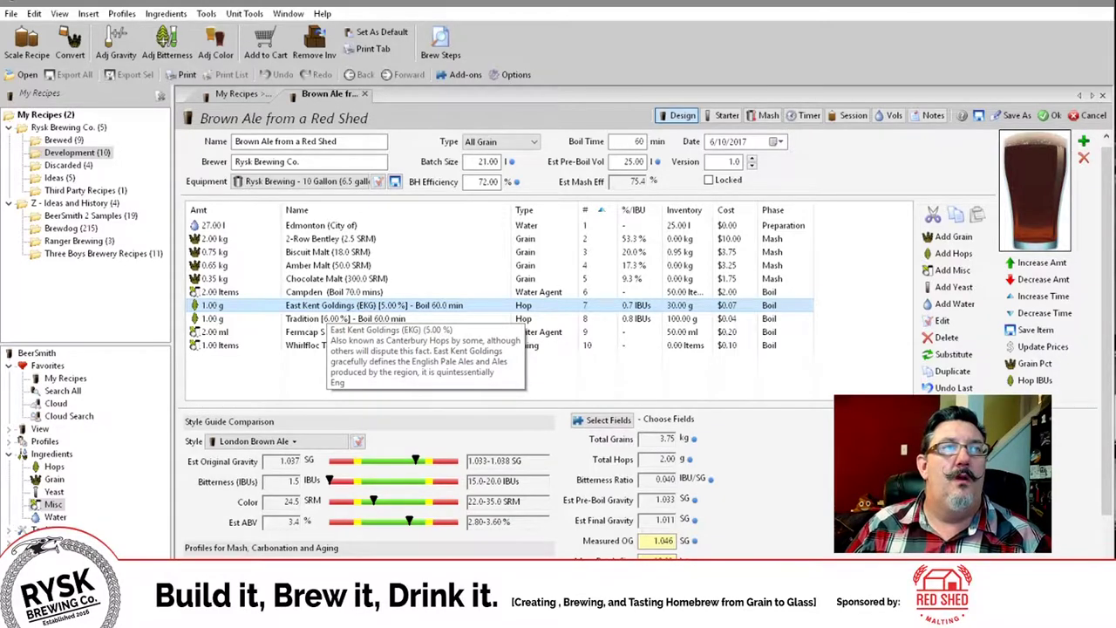
# Set the amount of East Kent Goldings (EKG) hops to 15 g
pyautogui.doubleClick(327, 305)
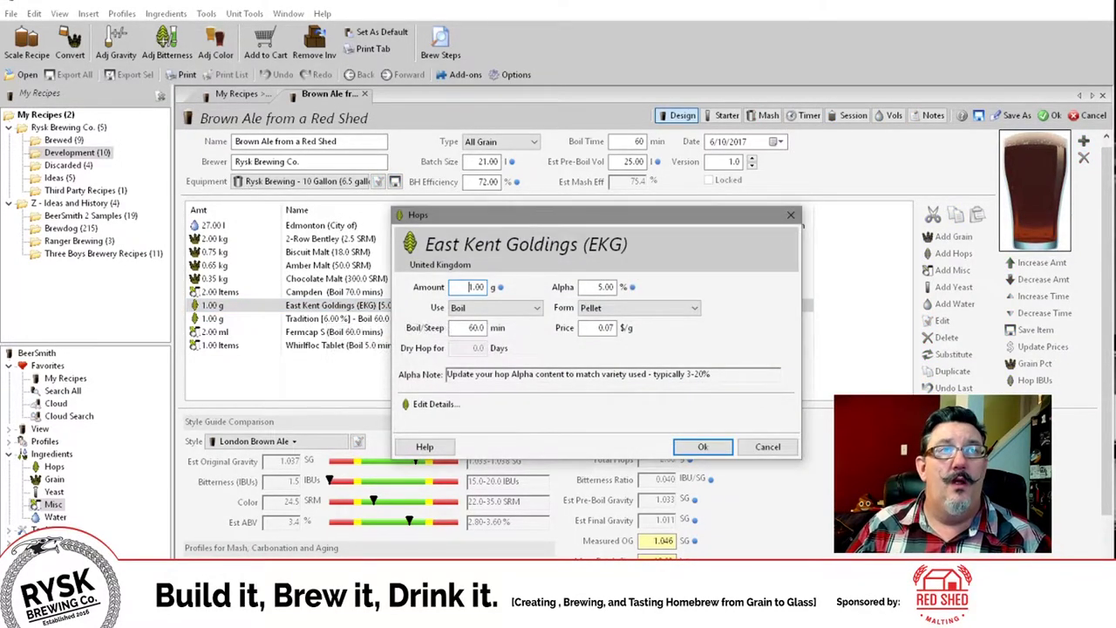
pyautogui.doubleClick(476, 287)
pyautogui.write('15')
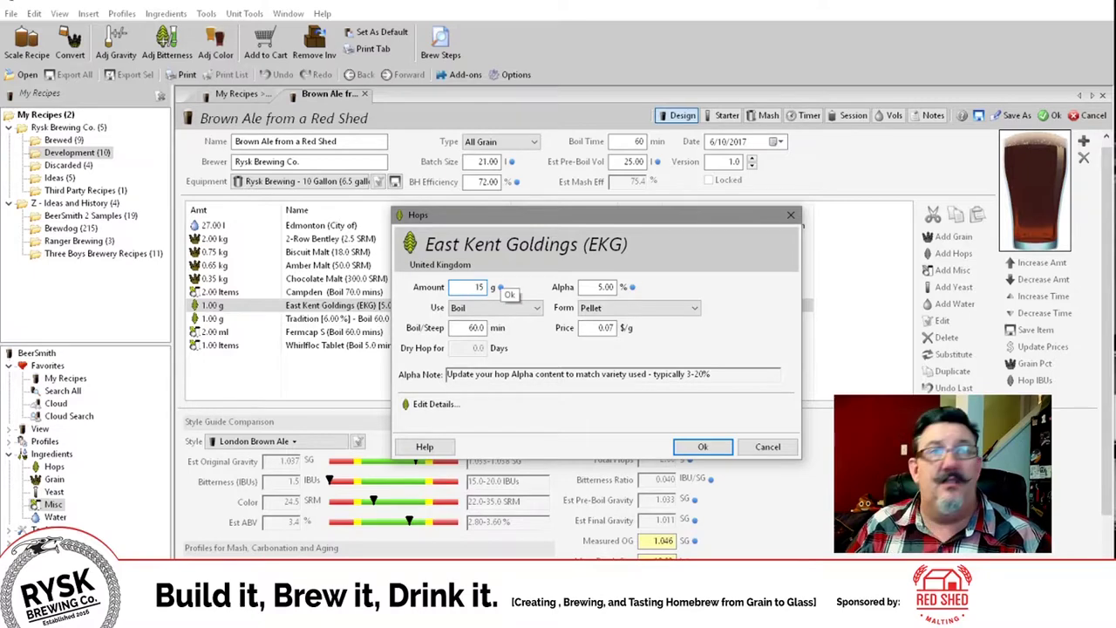
pyautogui.doubleClick(475, 327)
pyautogui.click(703, 446)
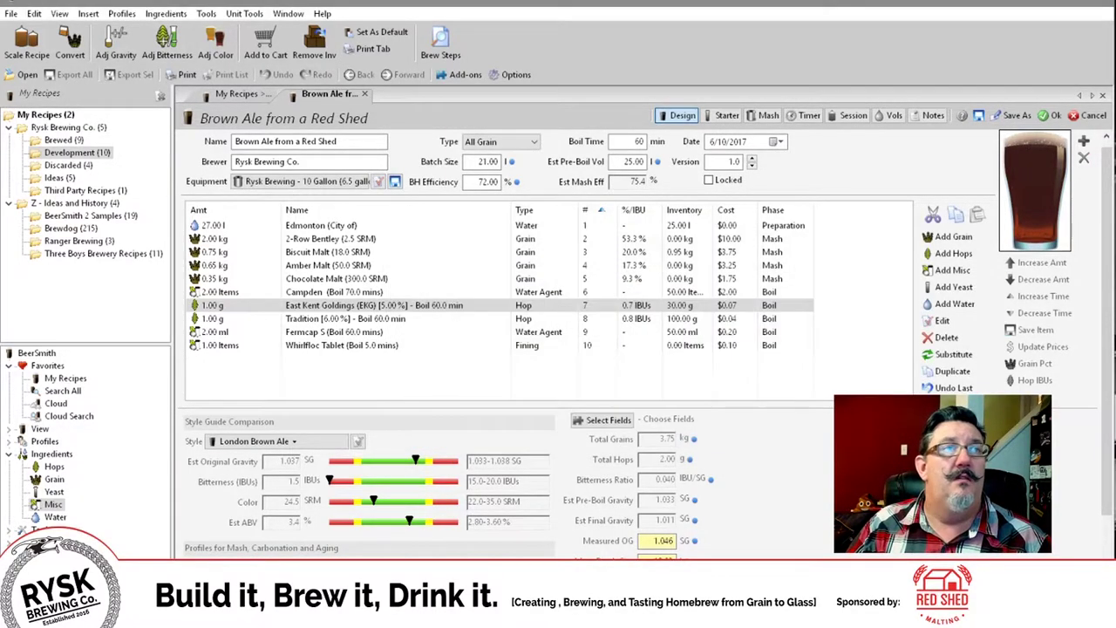
# Set the amount of Tradition hops in the recipe to 15 g
pyautogui.click(301, 320)
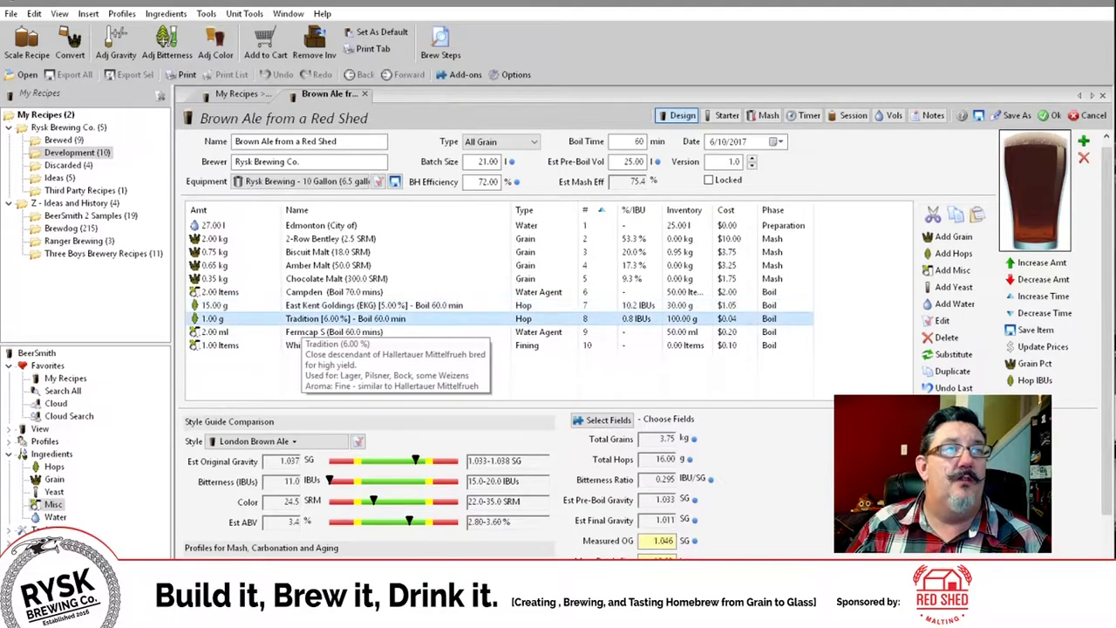
pyautogui.doubleClick(301, 319)
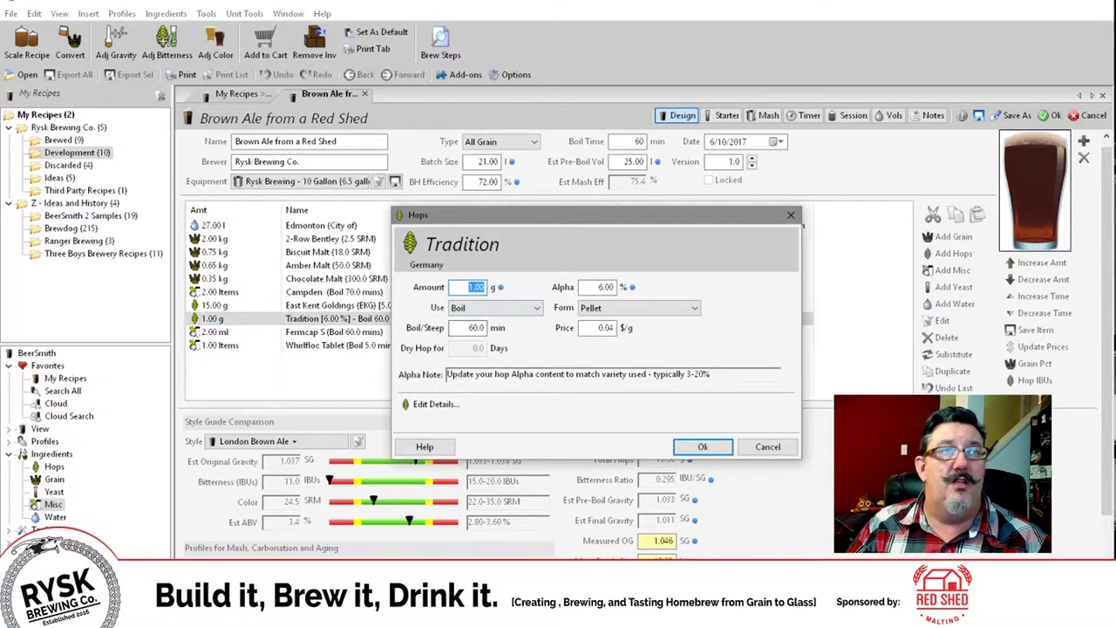
pyautogui.write('15')
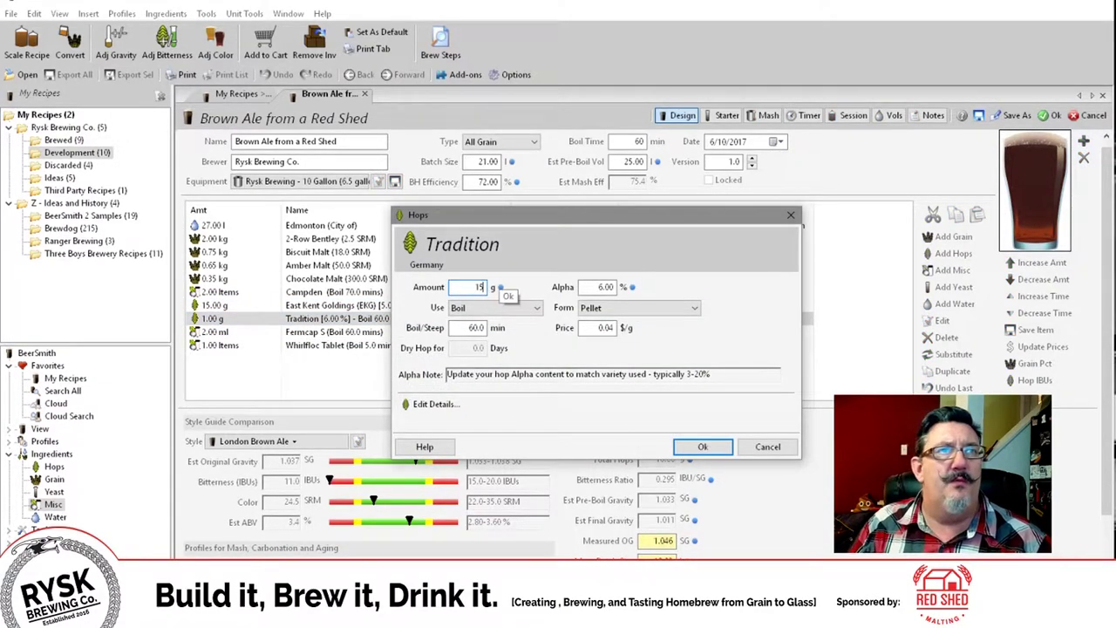
pyautogui.press('Return')
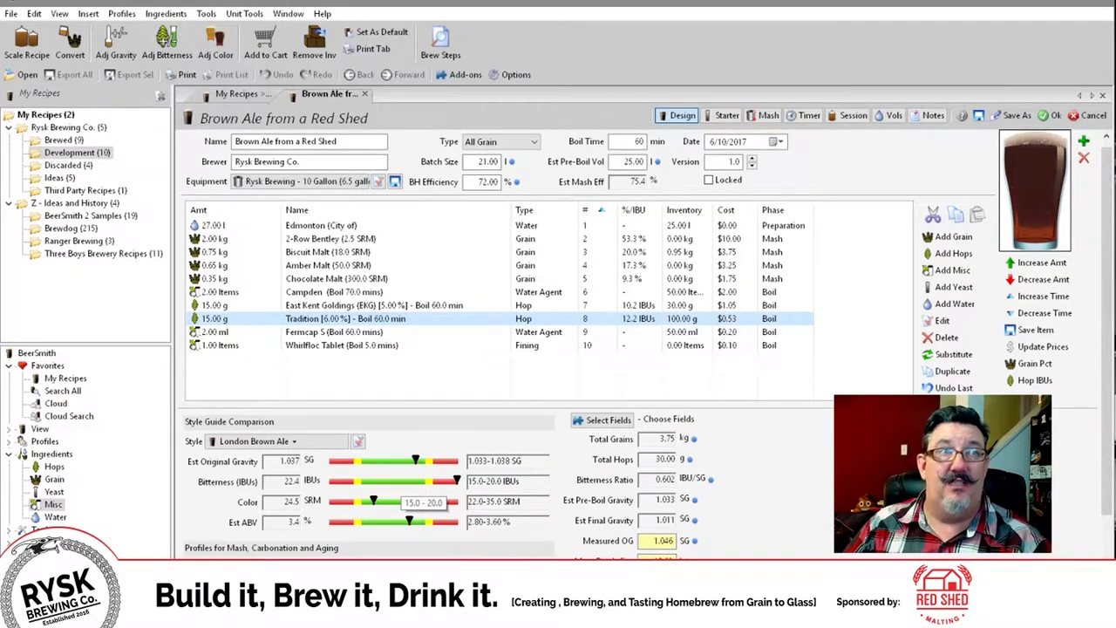
# Set the boil time of the Tradition hops to 45 minutes
pyautogui.moveTo(297, 316)
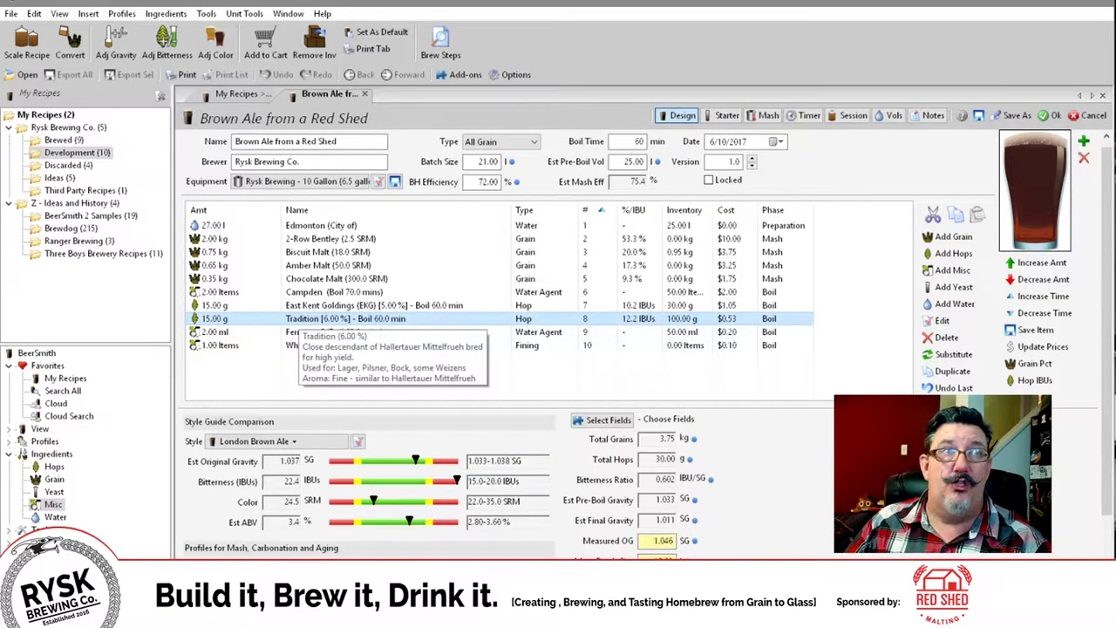
pyautogui.doubleClick(297, 318)
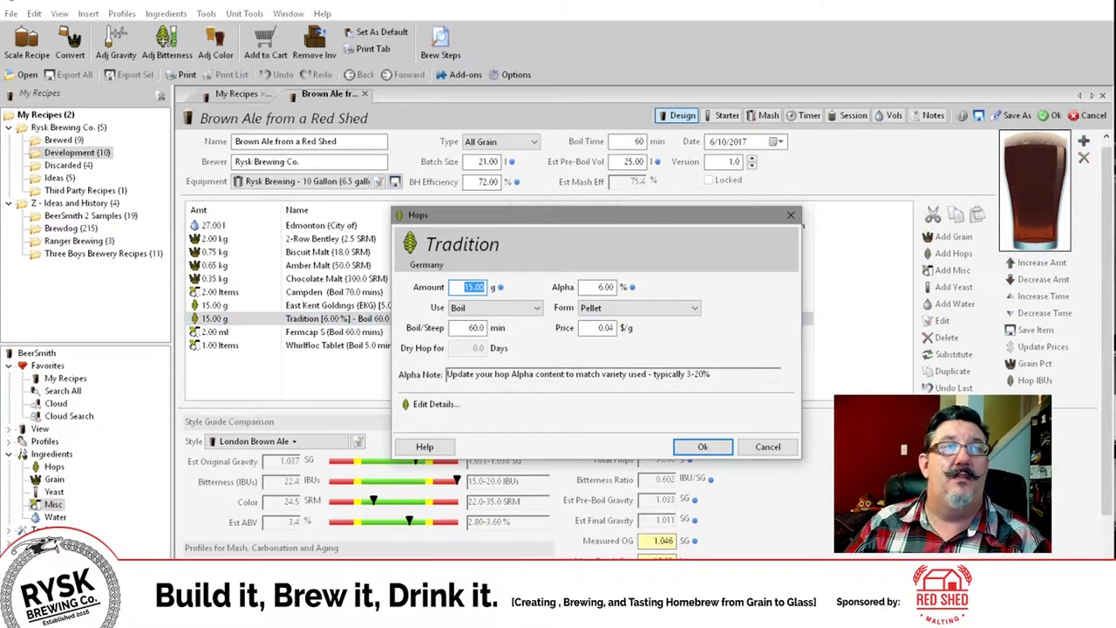
pyautogui.click(475, 328)
pyautogui.write('45')
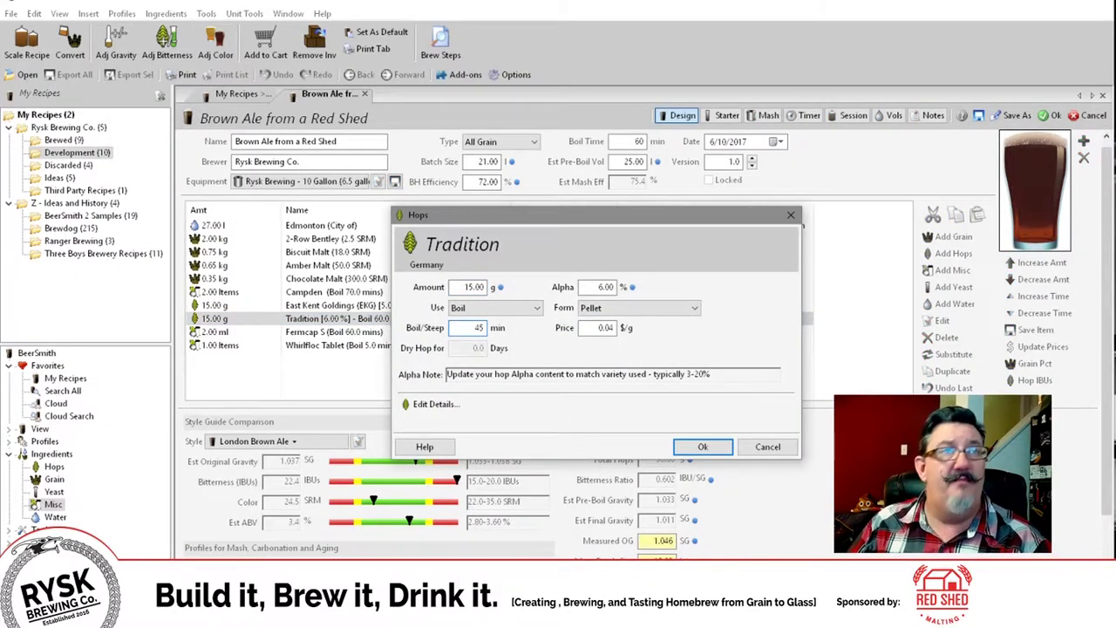
pyautogui.press('Return')
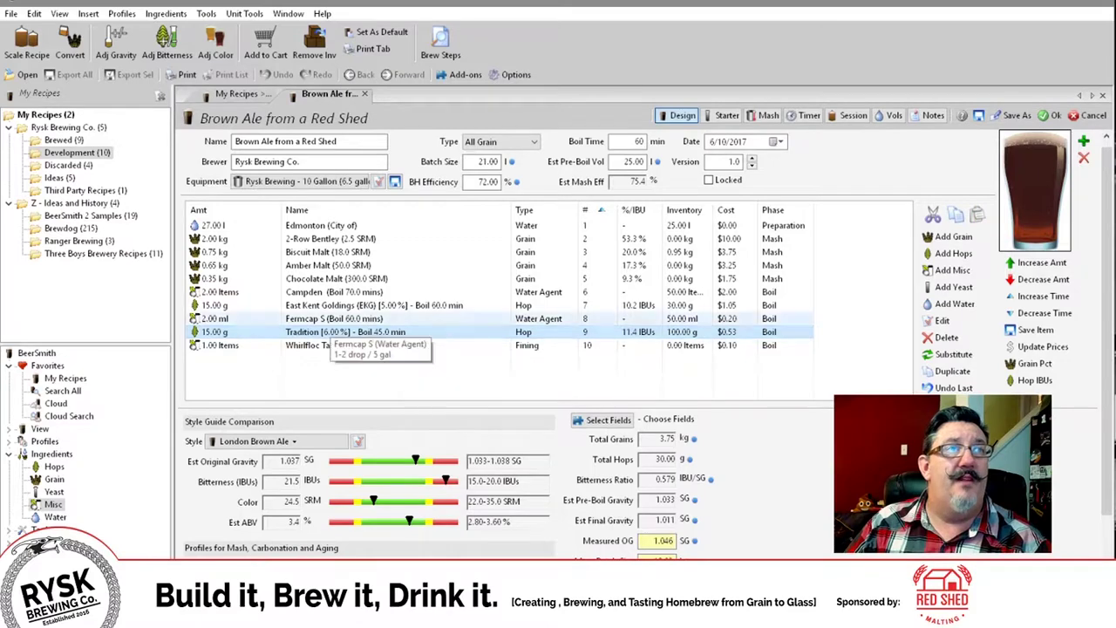
# Set the boil time of the East Kent Goldings (EKG) hops to 45 minutes
pyautogui.click(349, 306)
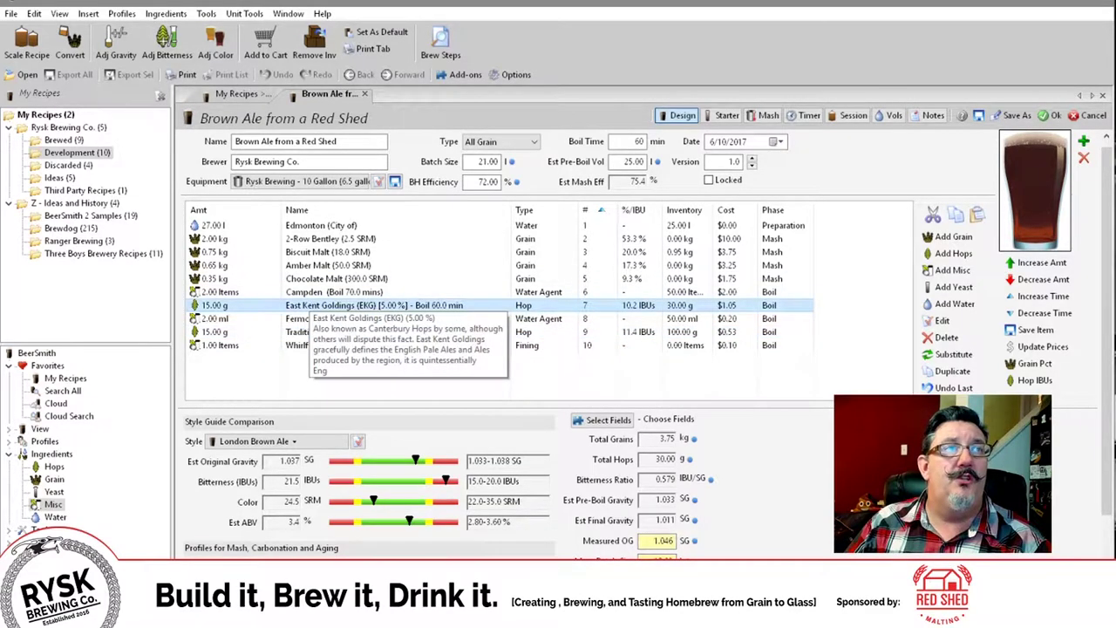
pyautogui.doubleClick(349, 305)
pyautogui.click(475, 328)
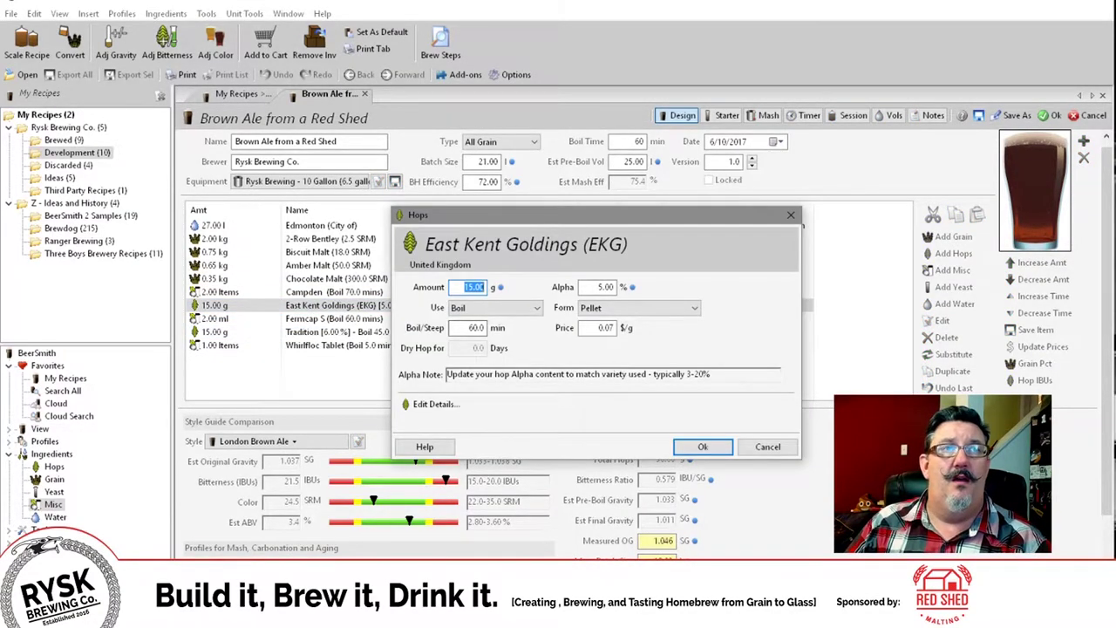
pyautogui.write('45')
pyautogui.press('Return')
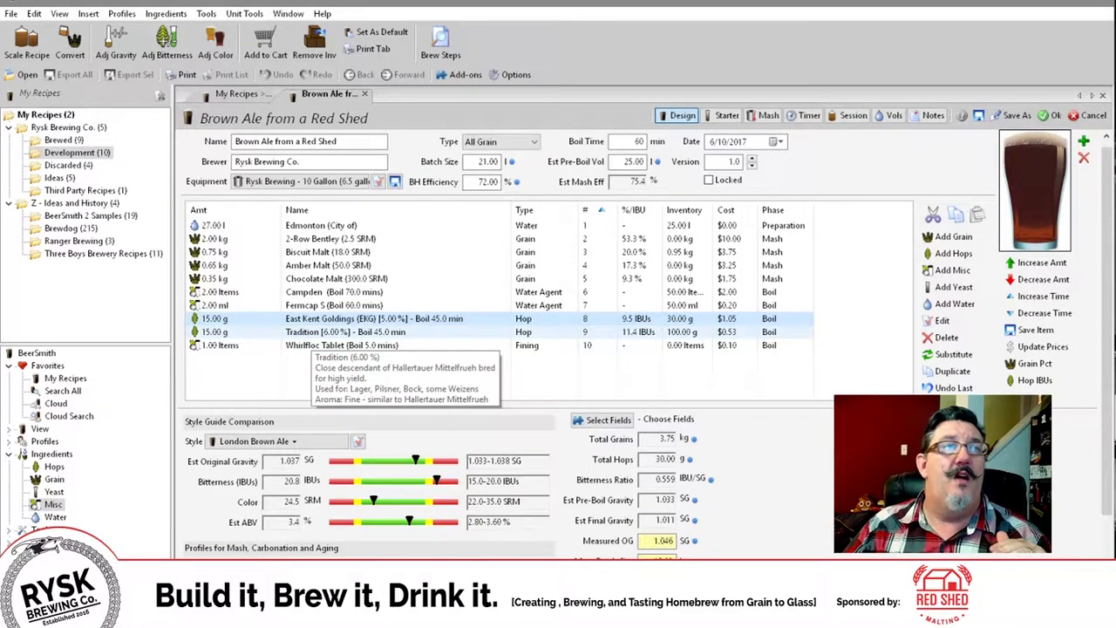
# Set the boil time of the Tradition hops to 15 minutes
pyautogui.click(314, 333)
pyautogui.doubleClick(314, 333)
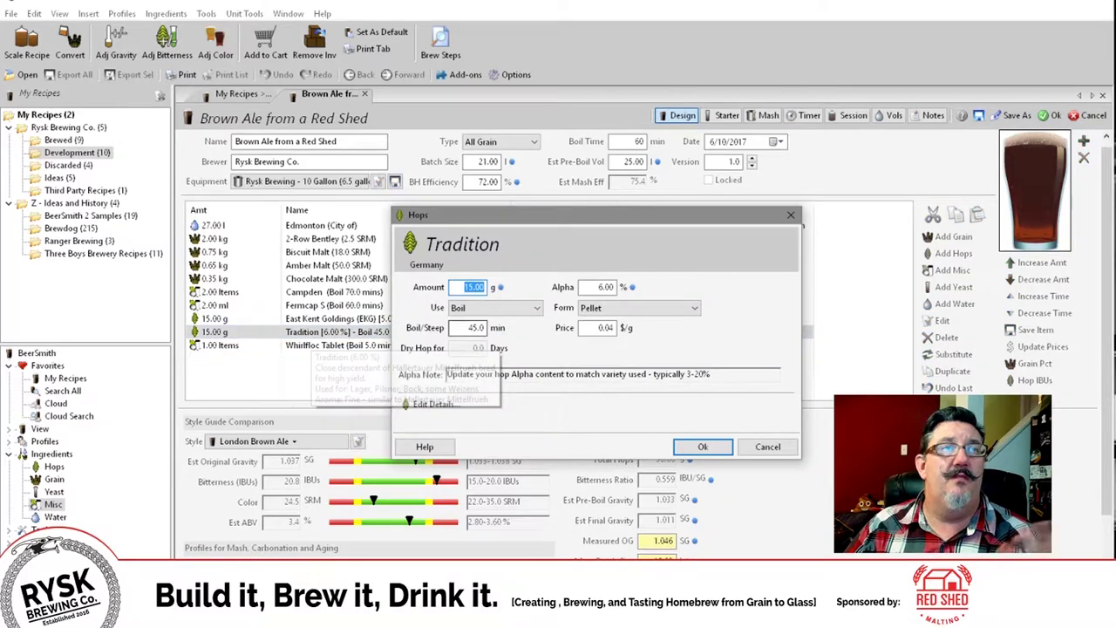
pyautogui.press('Tab')
pyautogui.press('Tab')
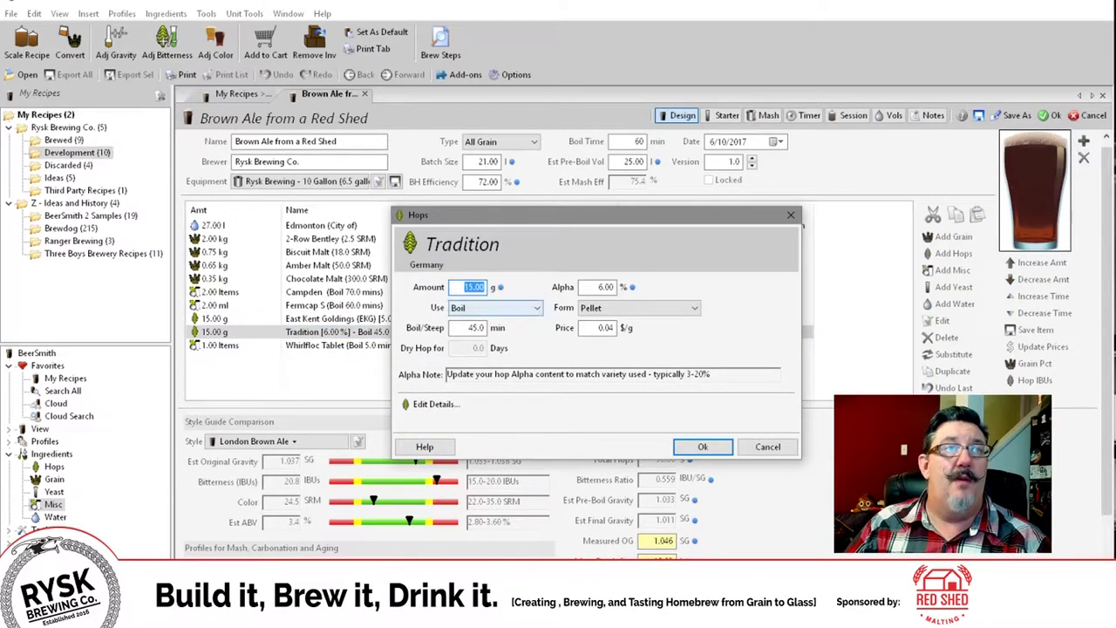
pyautogui.write('15')
pyautogui.press('Return')
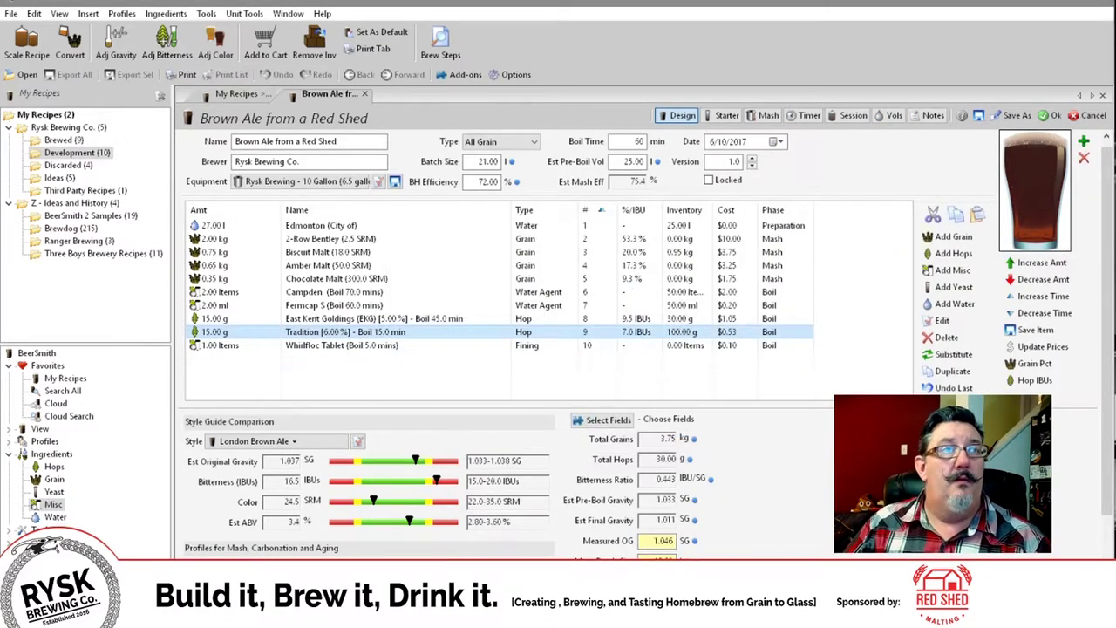